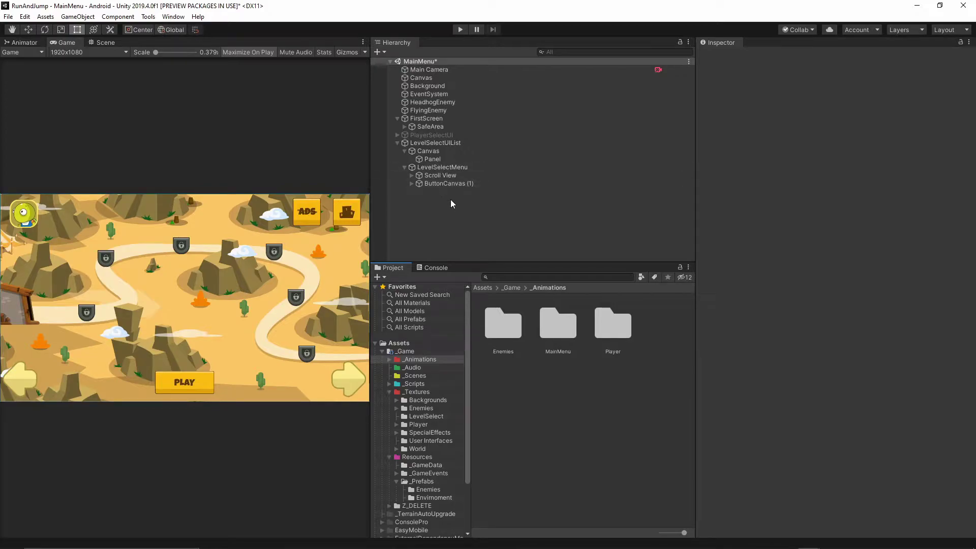
- Search all packages in the Package Manager for 'text', then close it
click(166, 17)
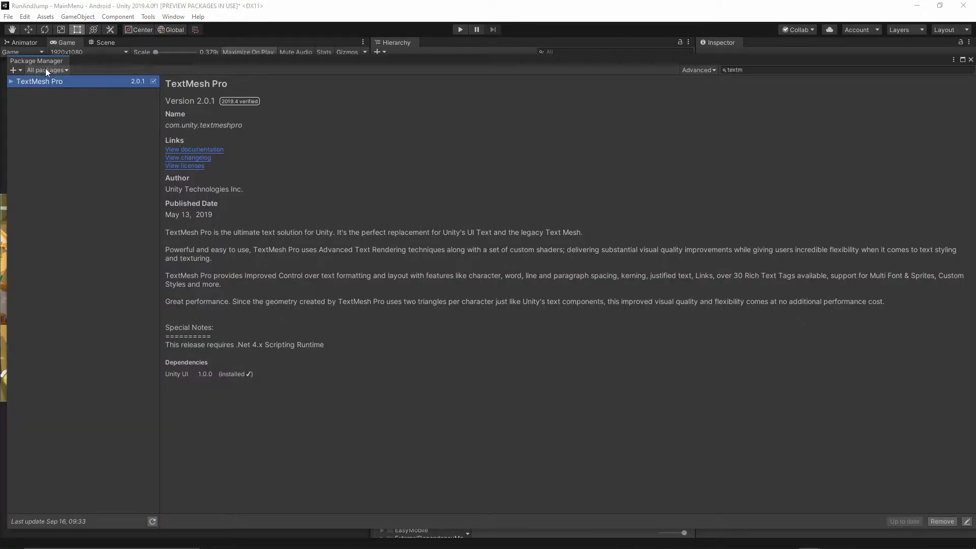
click(46, 70)
click(51, 81)
click(744, 71)
double_click(744, 70)
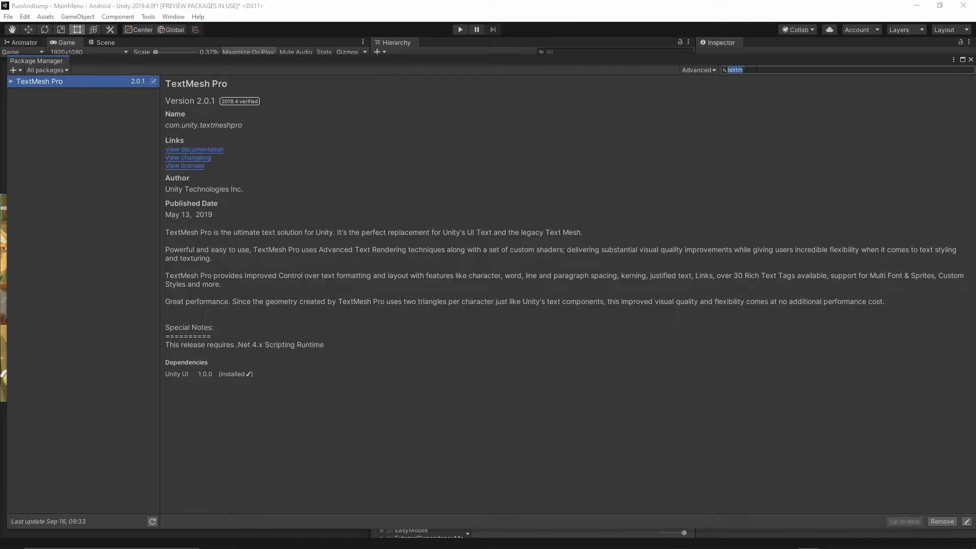
text(text)
click(971, 60)
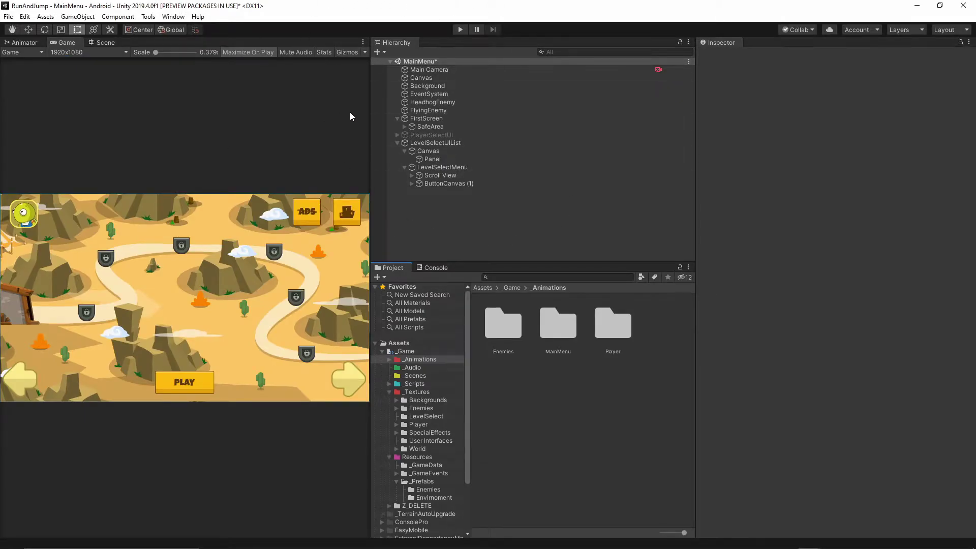
- Add an empty child GameObject under LevelSelectMenu named TextAnimation
click(443, 169)
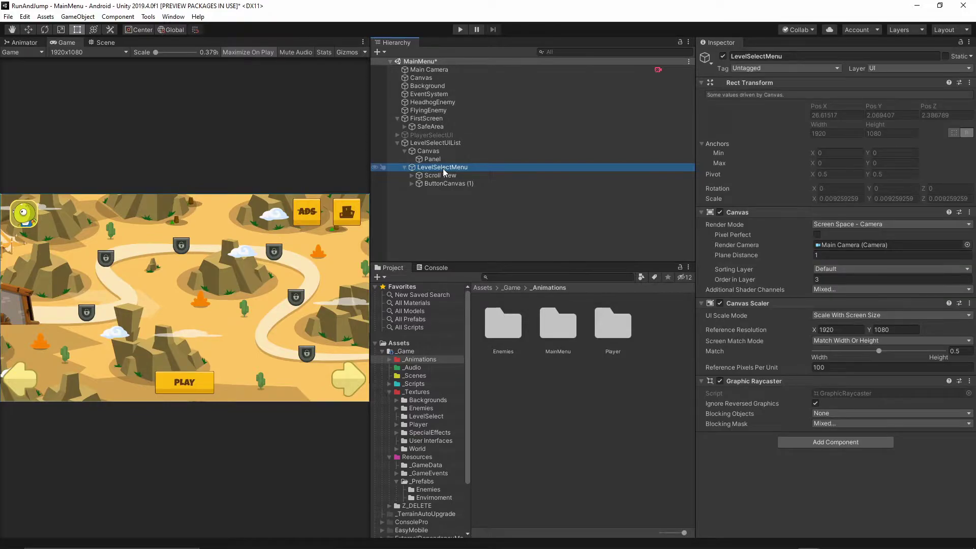
click(722, 57)
click(722, 56)
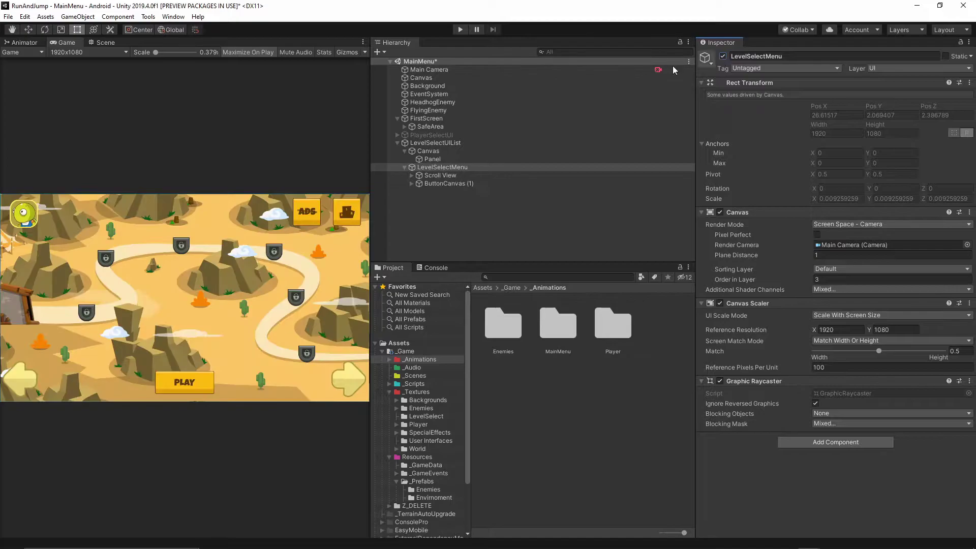
right_click(428, 169)
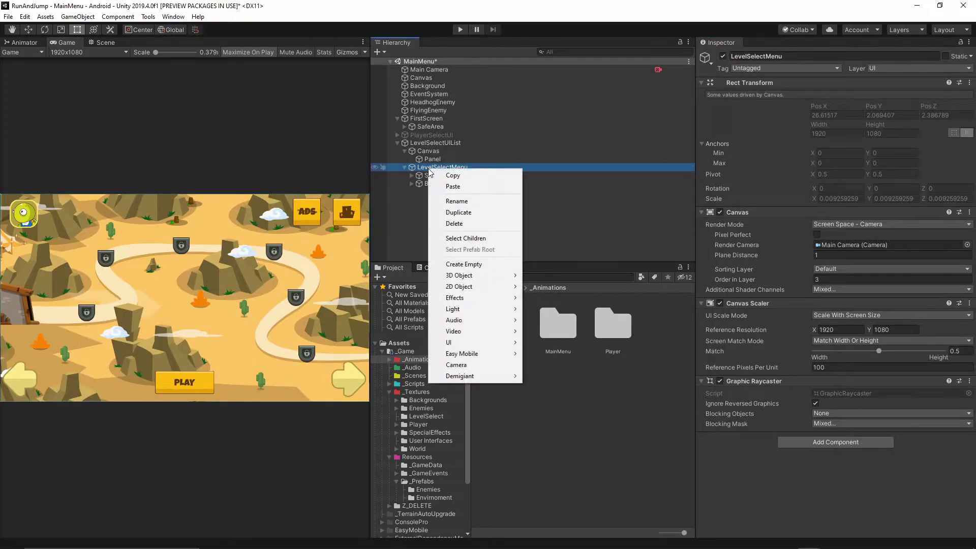
click(463, 265)
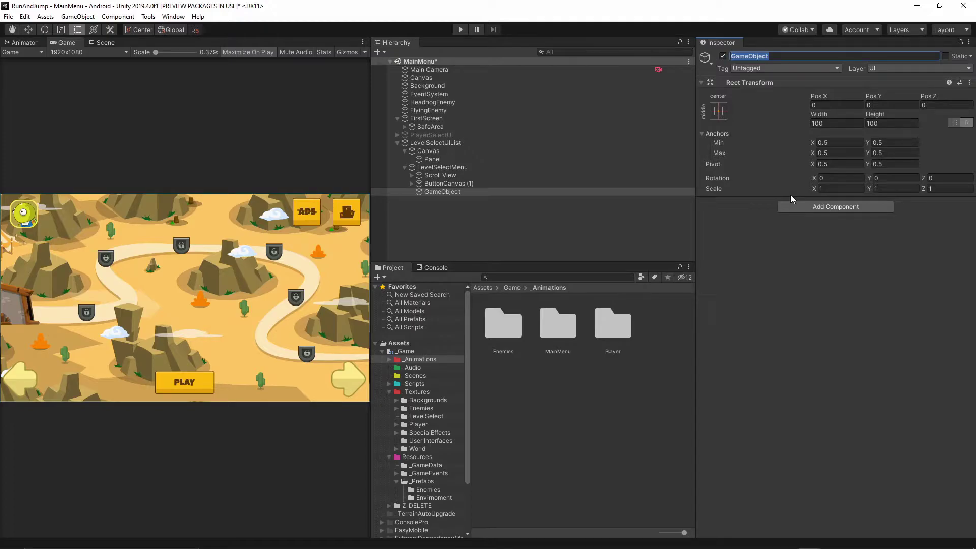
text(TextAnimation)
key(Return)
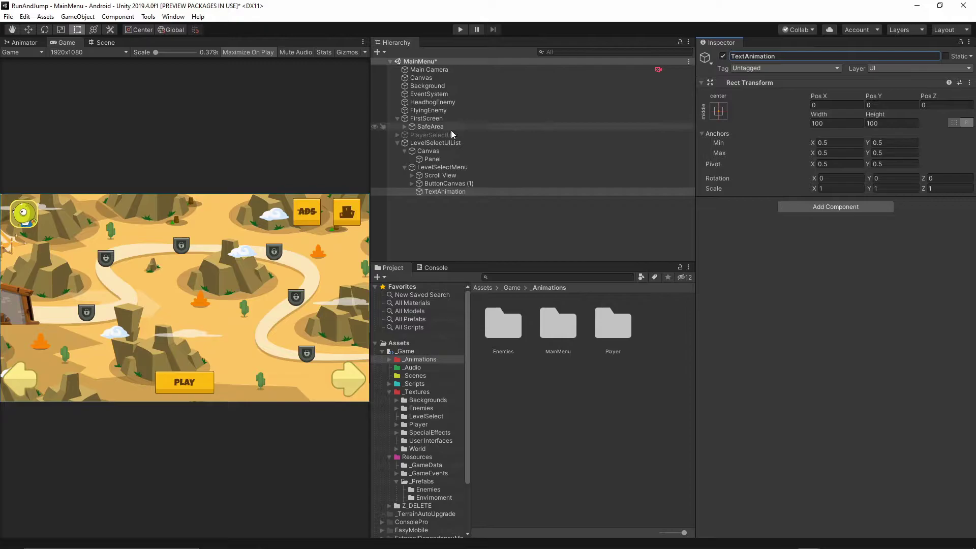
- Create a Text - TextMeshPro object as a child of TextAnimation
right_click(428, 191)
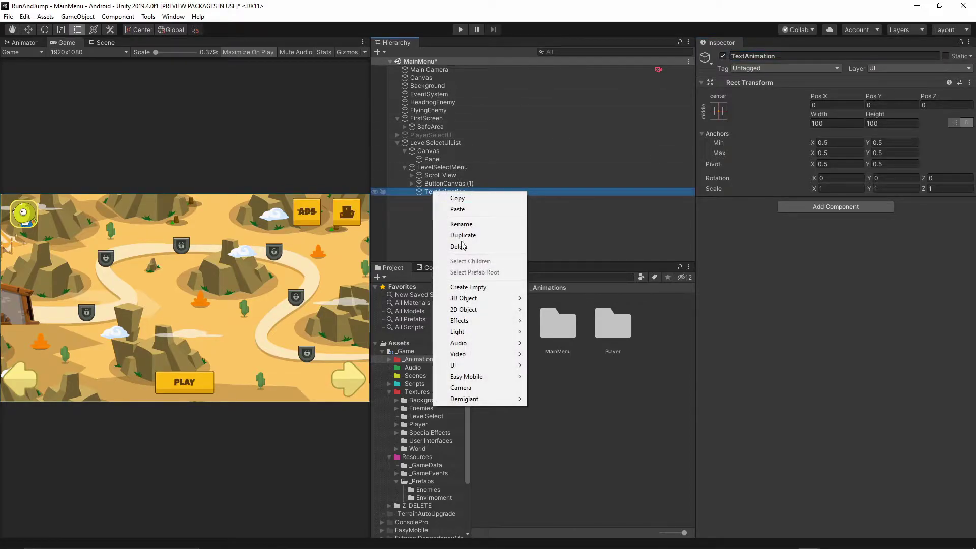
mouse_move(481, 367)
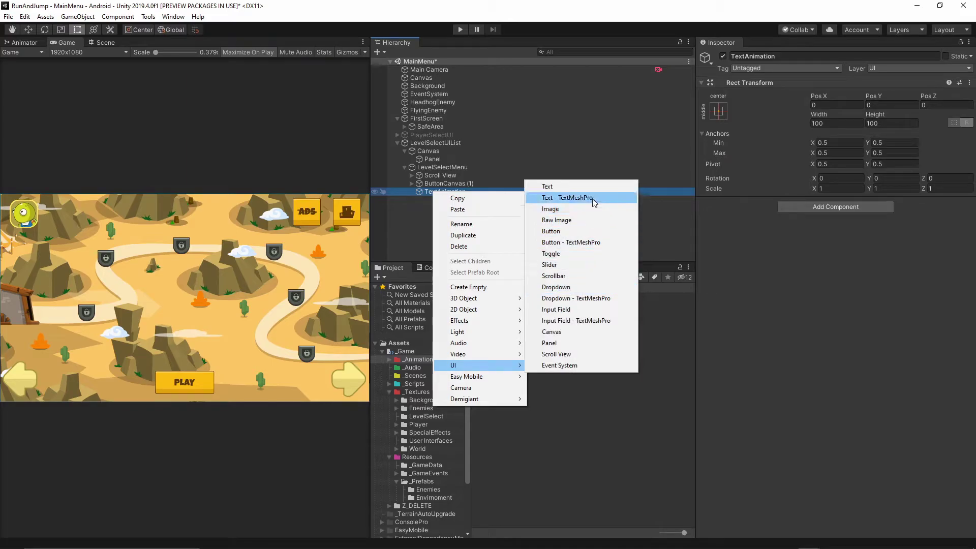
click(567, 198)
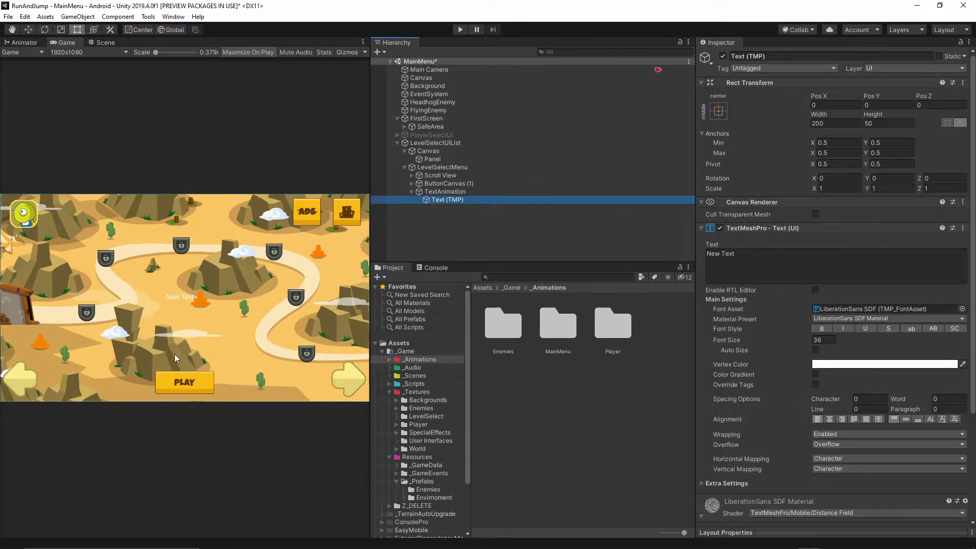
scroll(182, 305, up, 5)
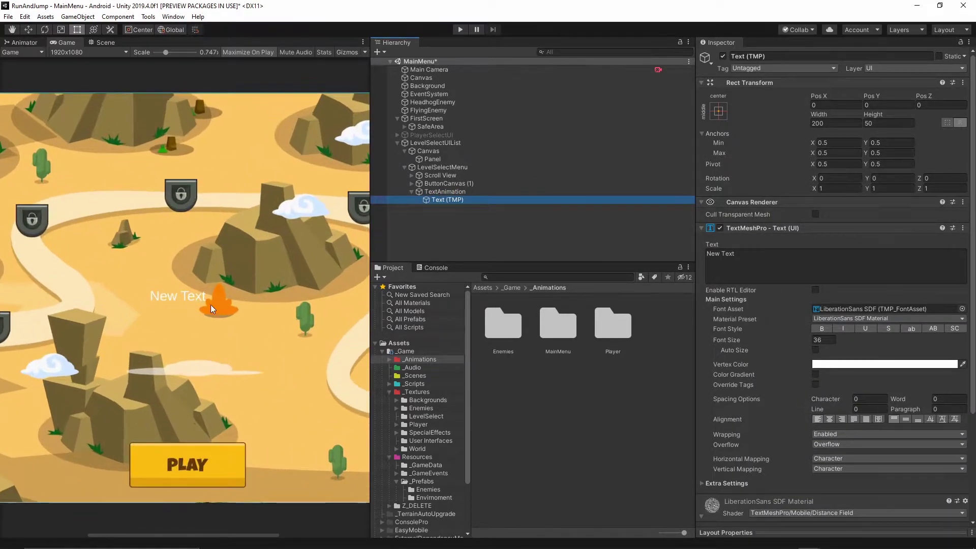
scroll(183, 300, down, 5)
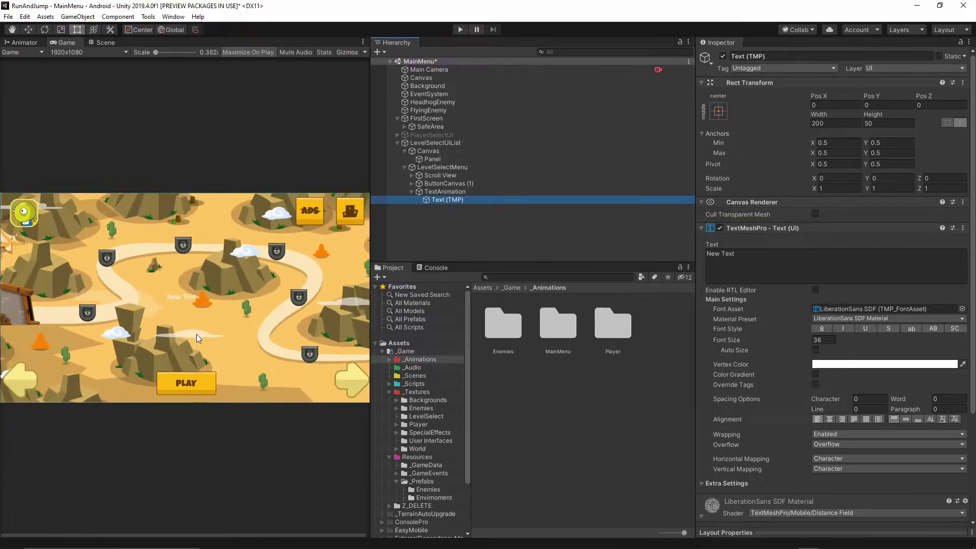
- Set the text's Vertex Color to pure red (FF0000)
click(836, 364)
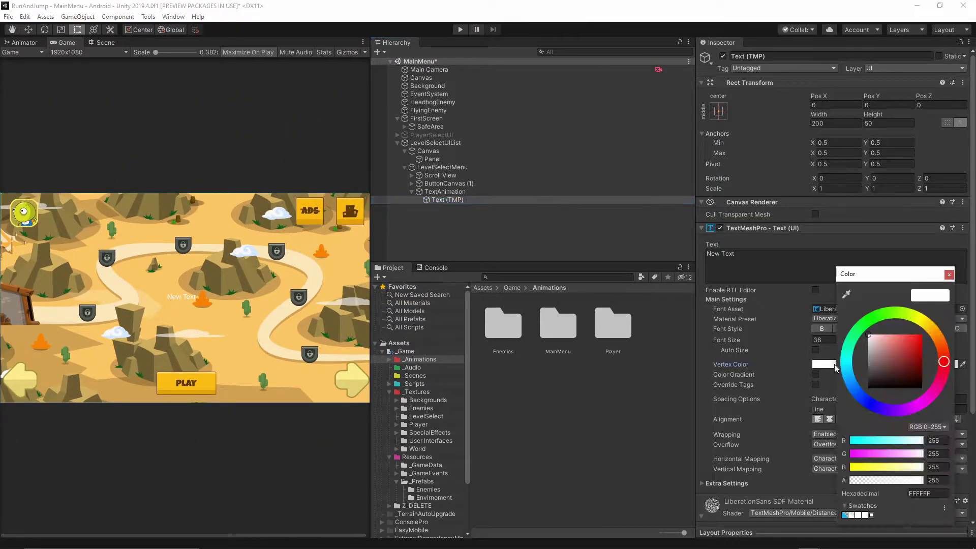
drag(908, 356, 924, 334)
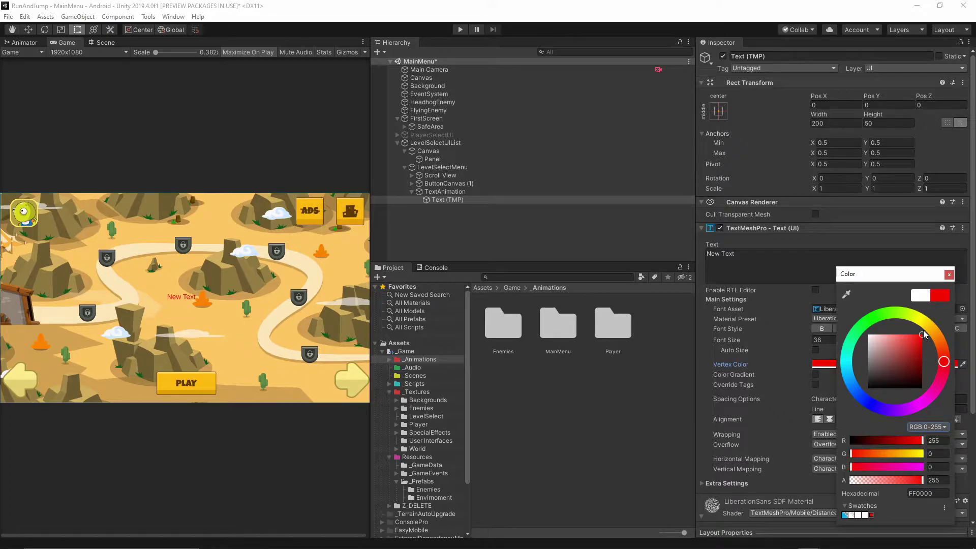
click(949, 274)
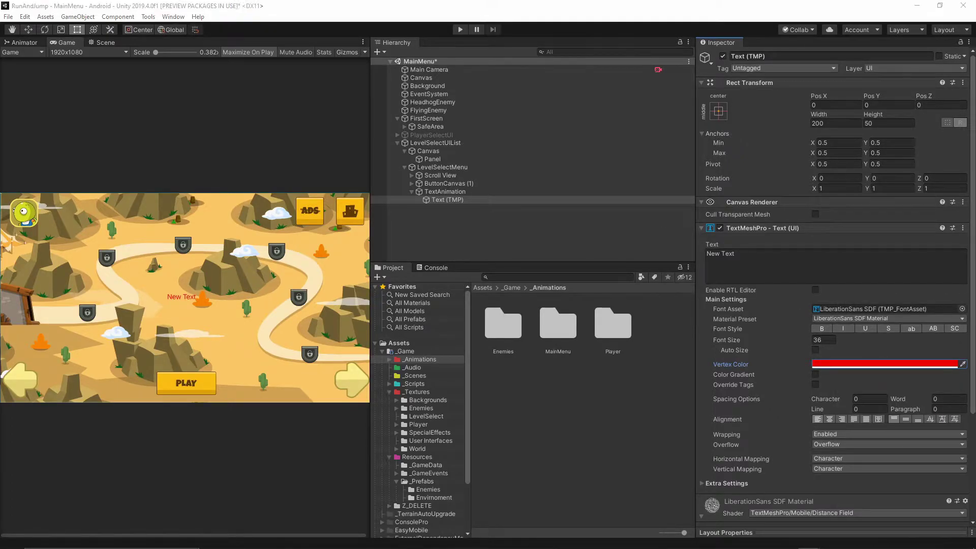
click(774, 266)
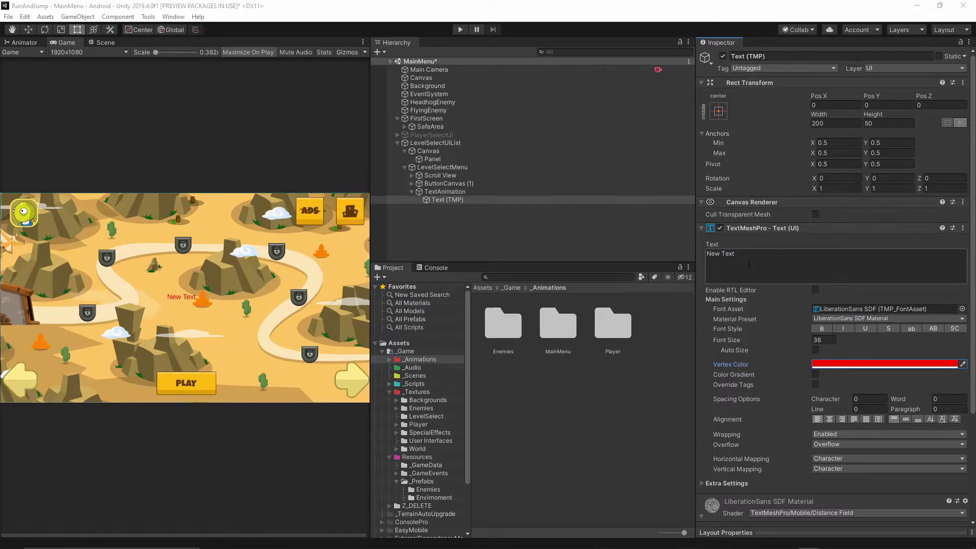
- Replace 'New Text' with the pasted lorem ipsum paragraph and set Wrapping to Disabled
key(ctrl+a)
text(is simply dummy text of the printing and typesetting industry. Lorem Ipsum has been the industry's standard dummy text ever since the 1500s, when an unknown printer took a galley of type and scrambled it to make a type specimen book.)
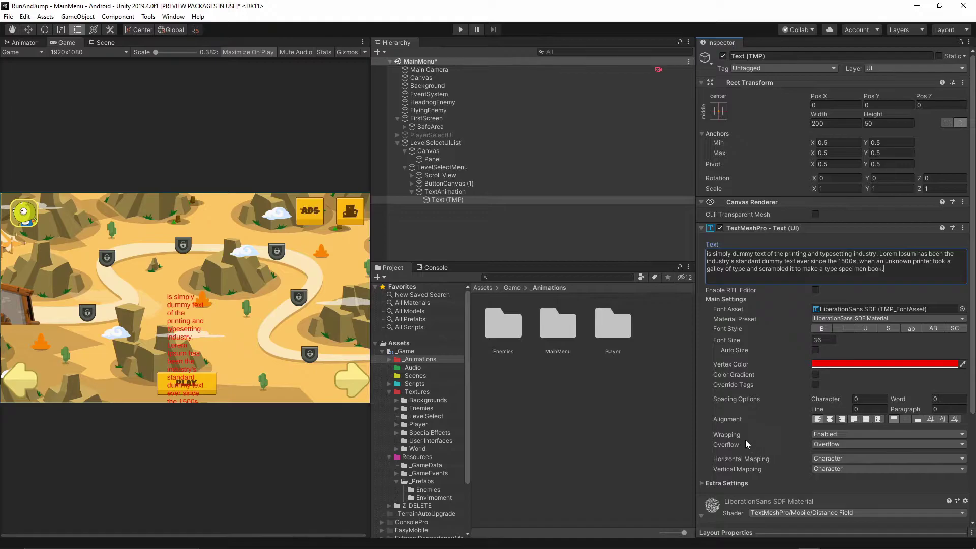
click(841, 434)
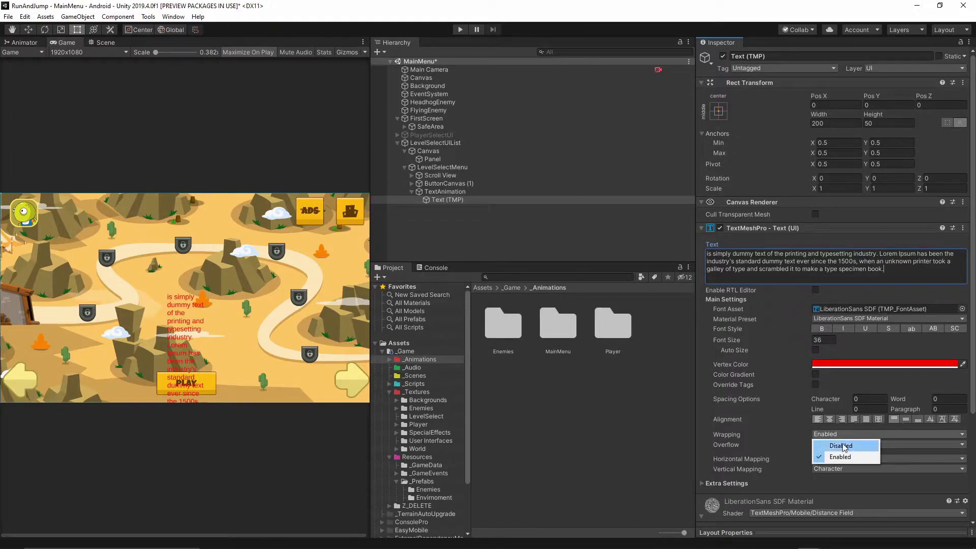
click(842, 446)
scroll(212, 303, down, 1)
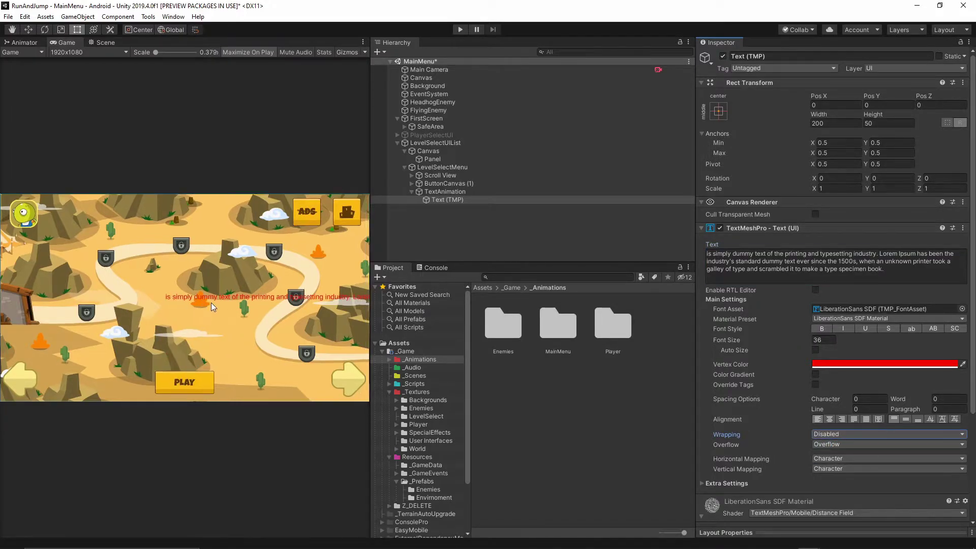
- Enlarge the text's font size from 36 to about 62 and make it bold
click(104, 42)
scroll(249, 315, down, 4)
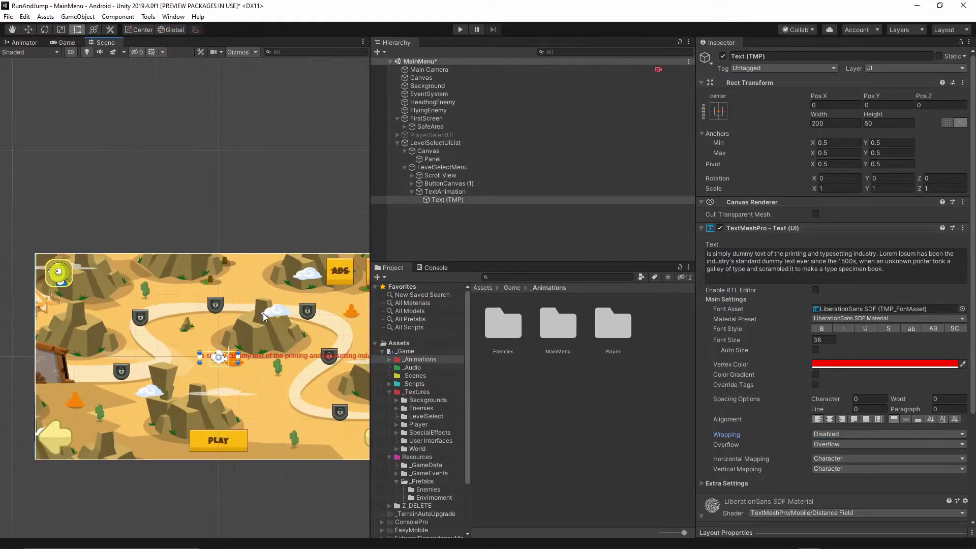
key(q)
drag(251, 436, 2, 402)
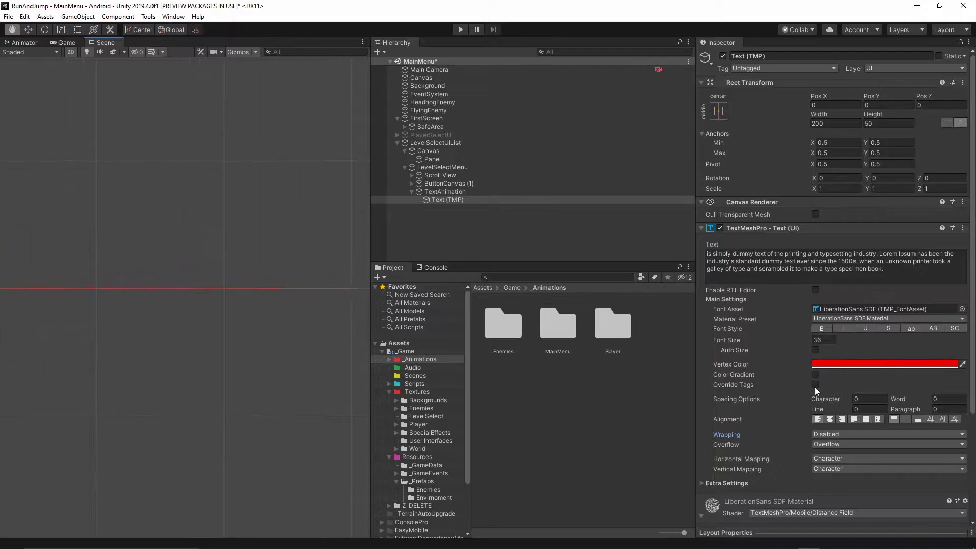
scroll(30, 407, up, 6)
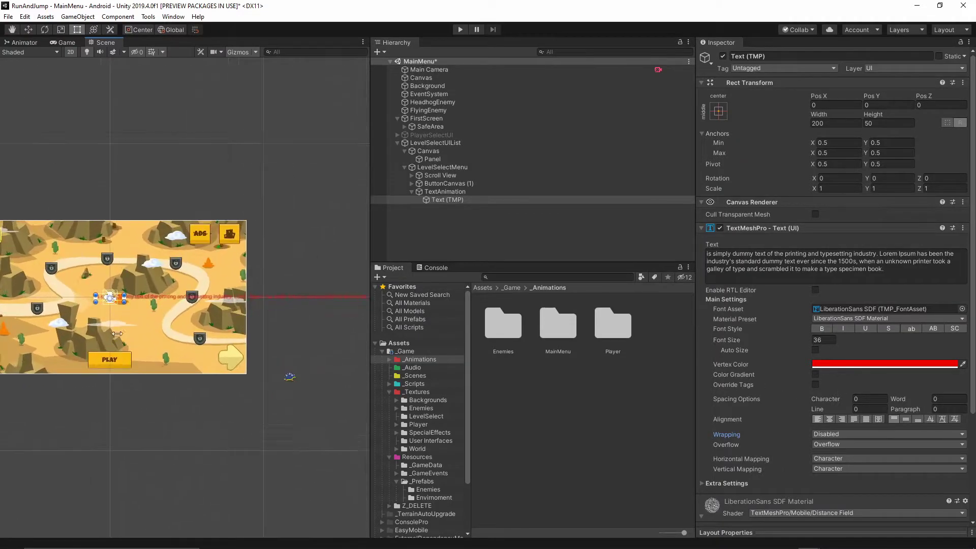
key(t)
scroll(109, 326, up, 3)
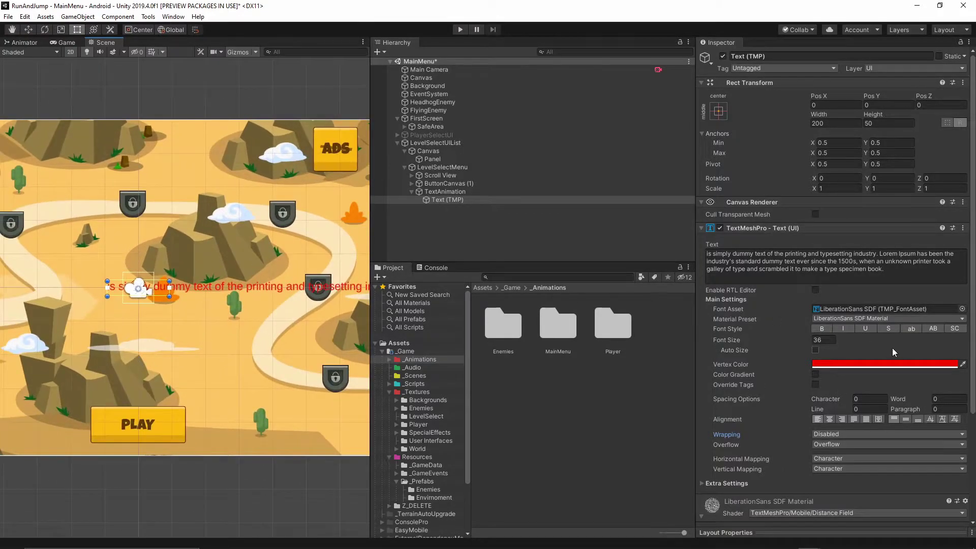
drag(727, 337, 557, 362)
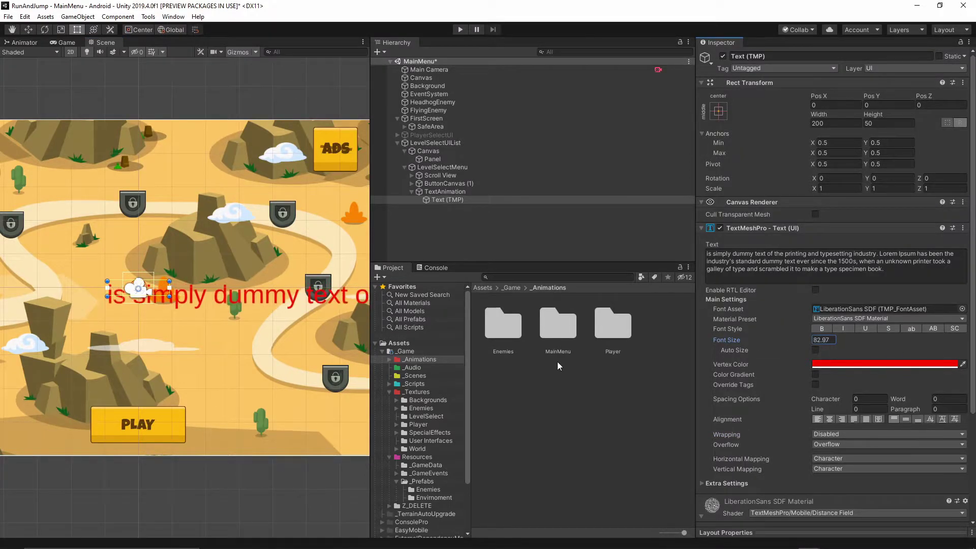
scroll(187, 325, down, 4)
scroll(158, 338, up, 3)
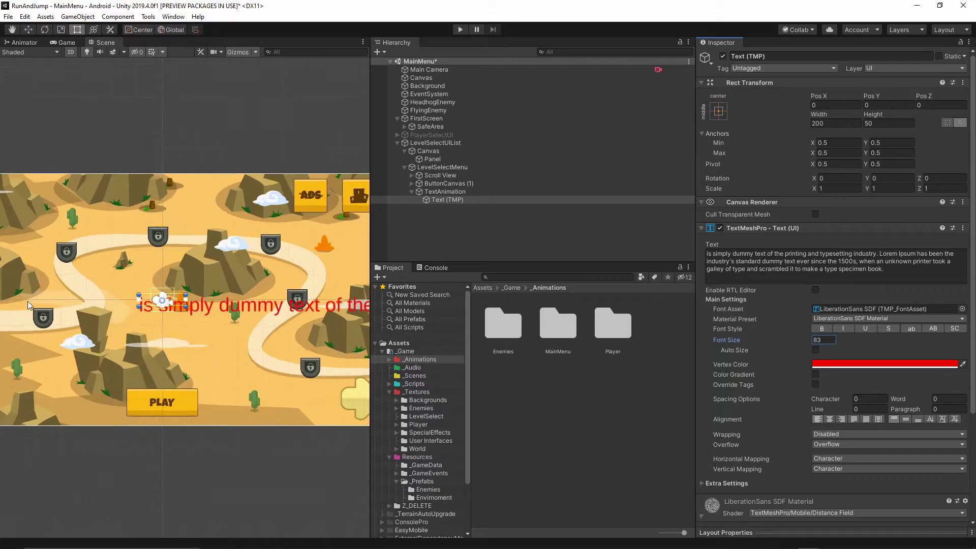
click(822, 328)
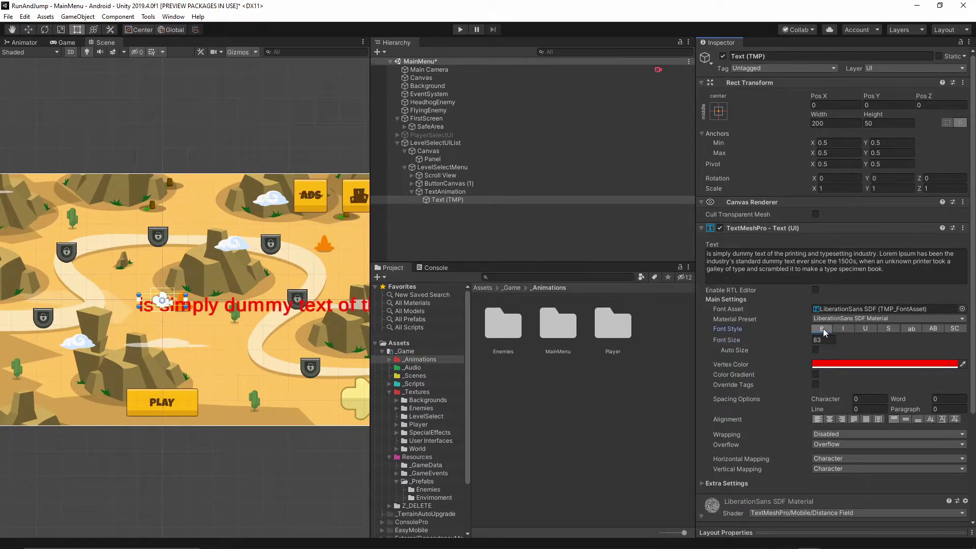
- Enable Outline on the text material and set its Thickness to 0.236
scroll(859, 334, down, 3)
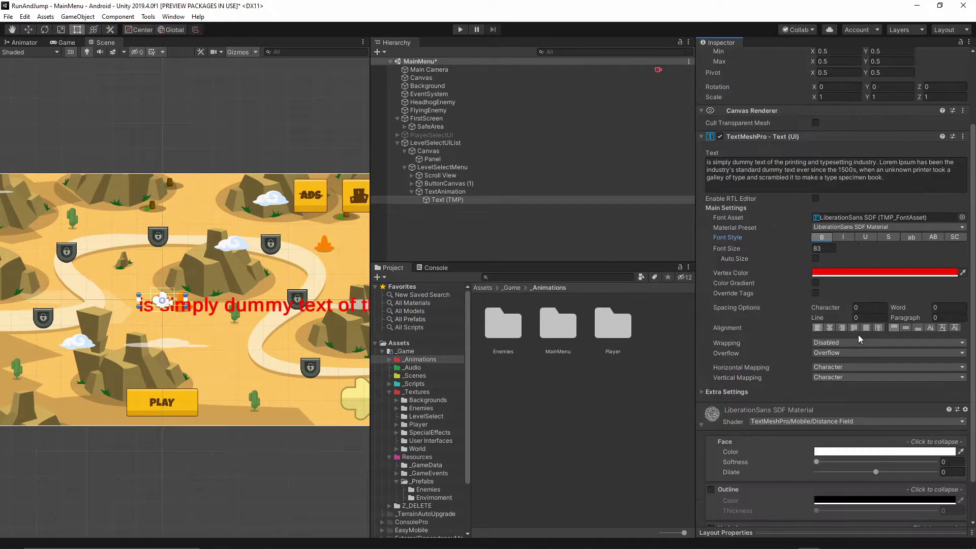
scroll(864, 361, down, 2)
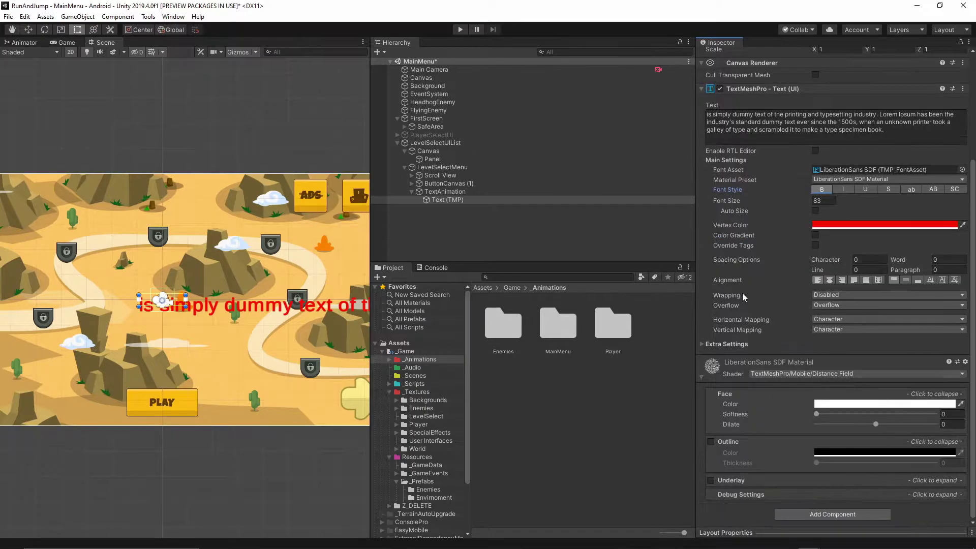
click(710, 441)
click(711, 442)
click(711, 442)
drag(818, 463, 846, 465)
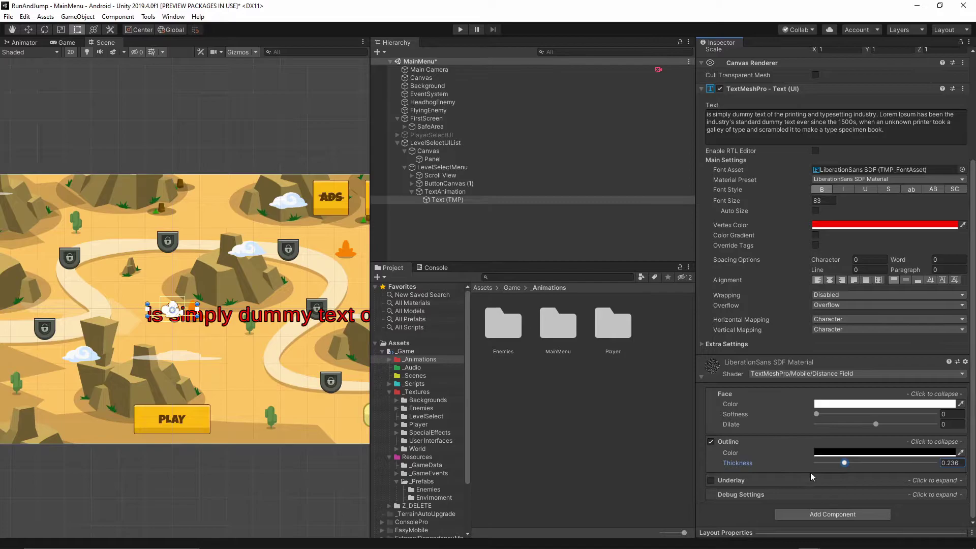
- Add a Content Size Fitter to Text (TMP) with Horizontal and Vertical Fit at Preferred Size
click(833, 515)
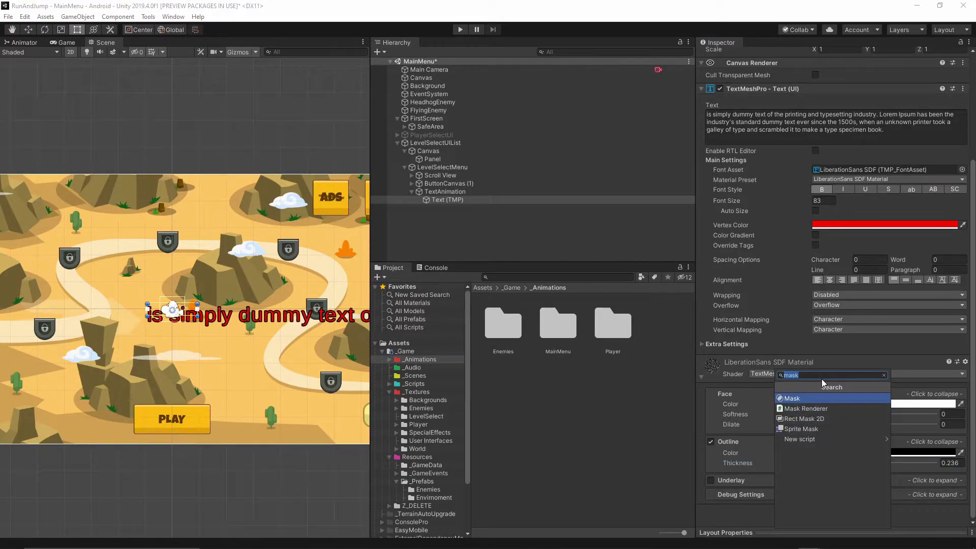
key(BackSpace)
text(content)
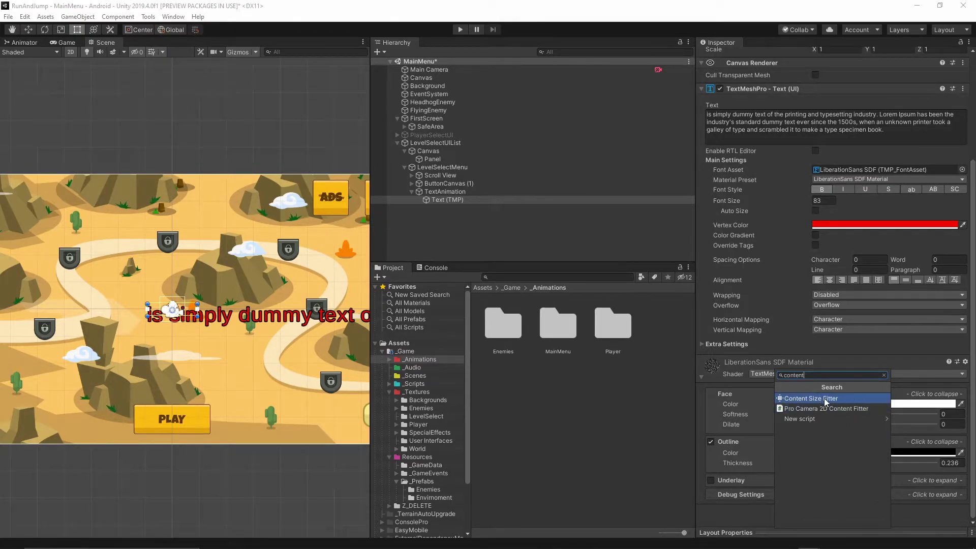
click(824, 398)
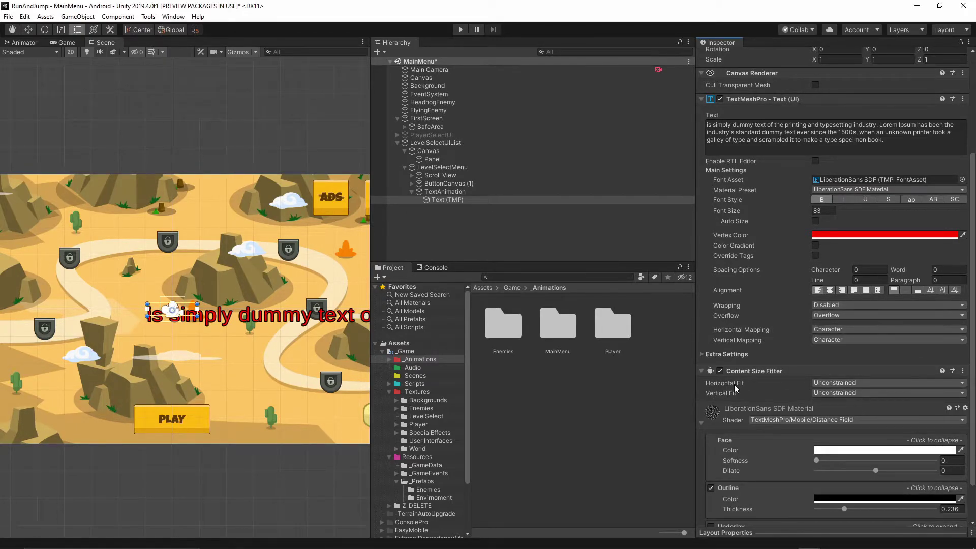
click(834, 383)
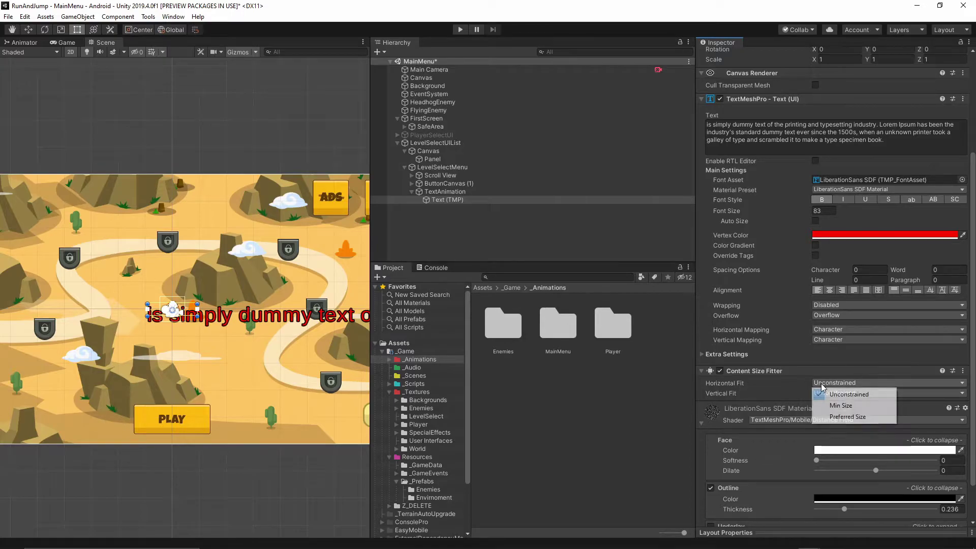
click(847, 417)
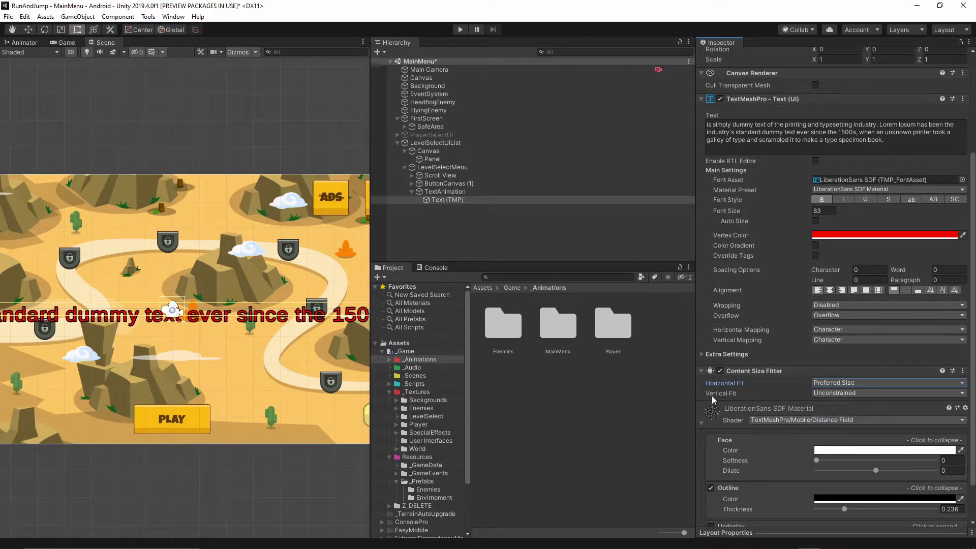
click(825, 393)
click(847, 427)
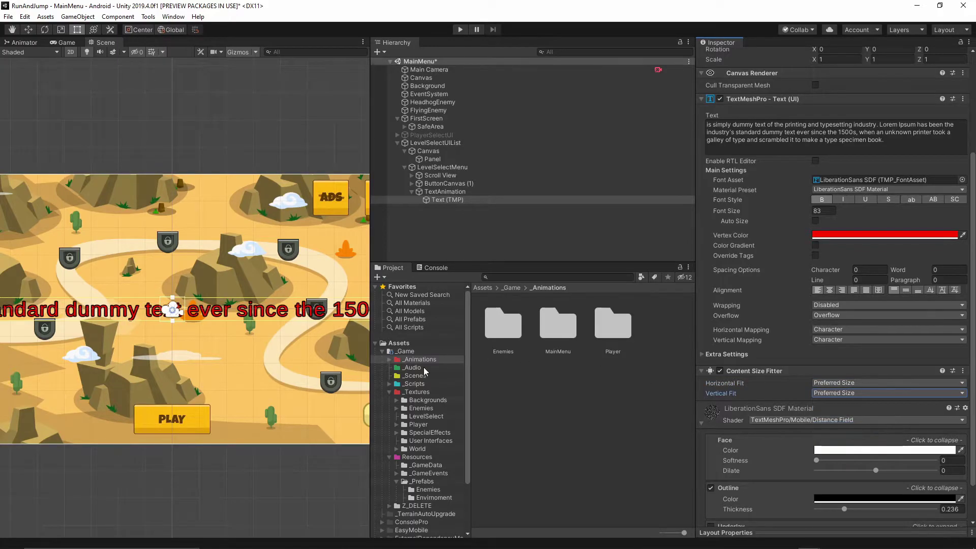
- Check the Game view, then raise TextAnimation to Pos Y 453.3 at the menu top
scroll(267, 326, down, 10)
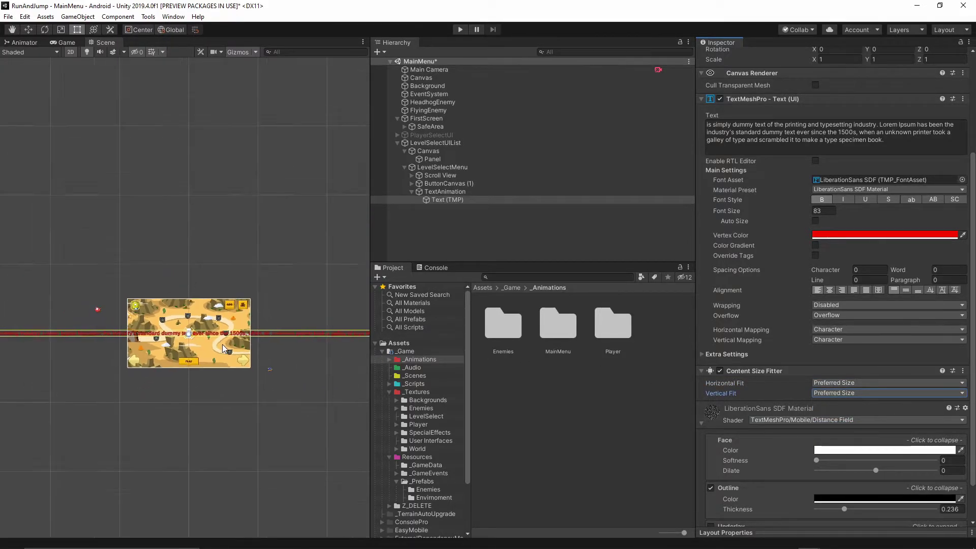
scroll(209, 358, up, 6)
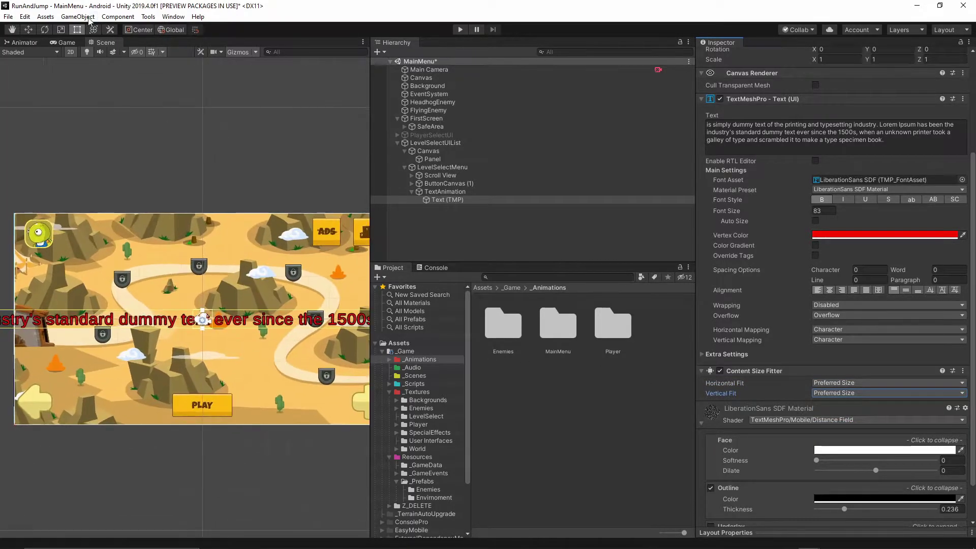
click(67, 43)
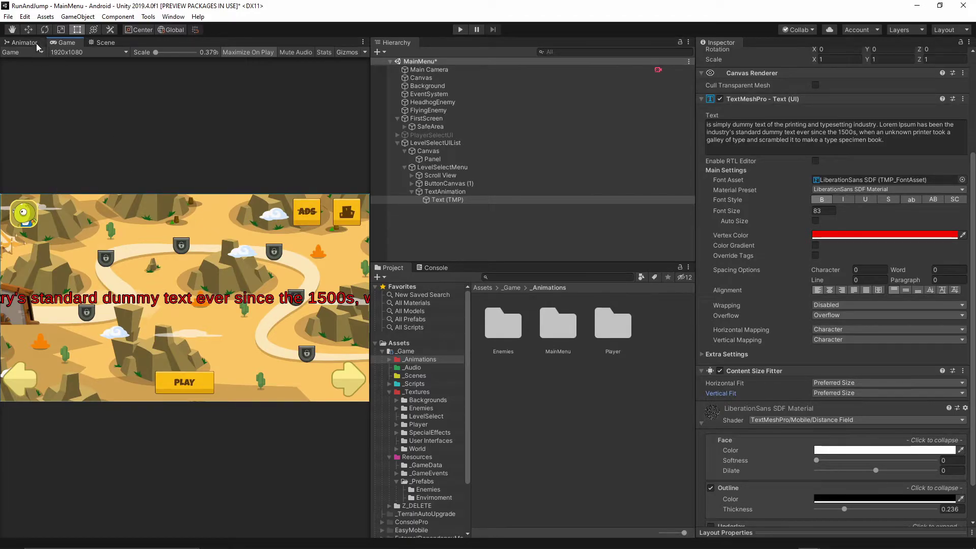
click(105, 43)
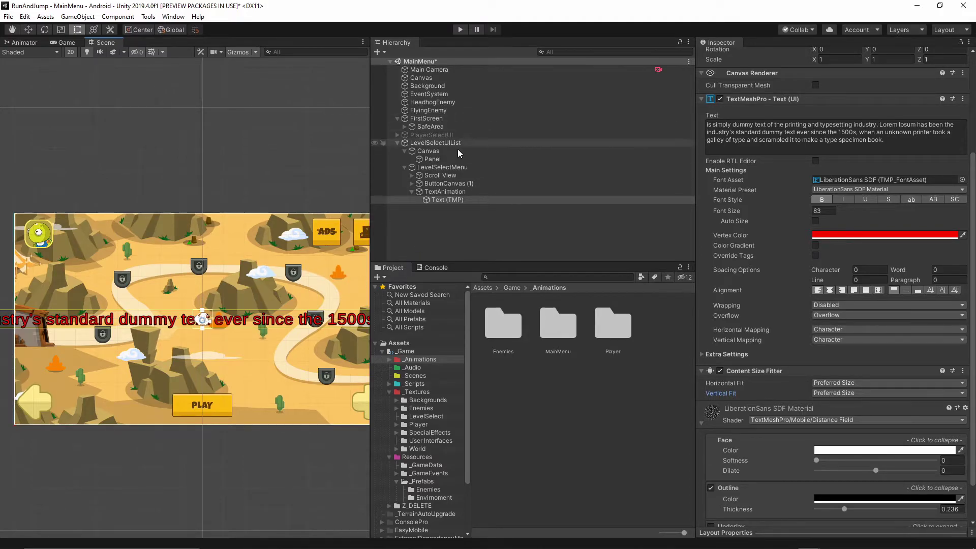
click(437, 194)
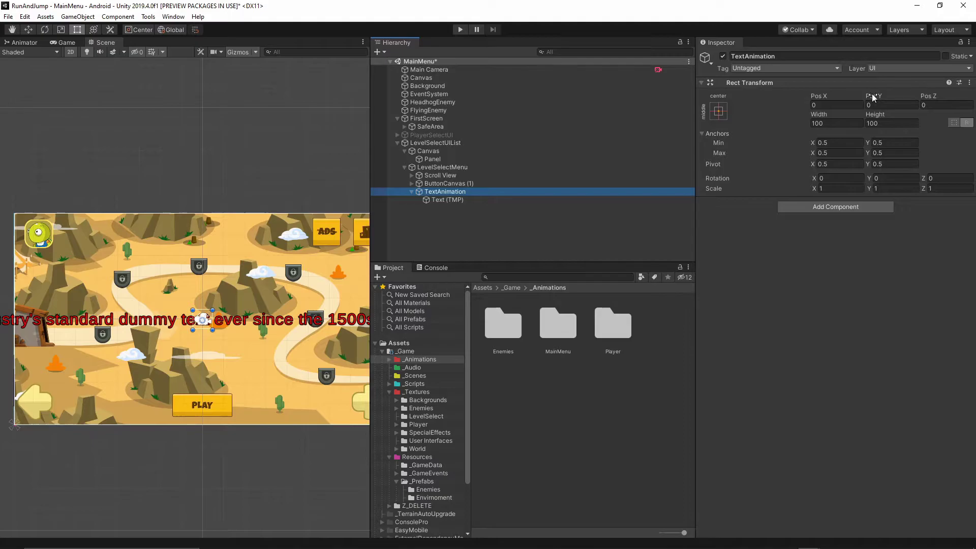
drag(873, 98, 217, 545)
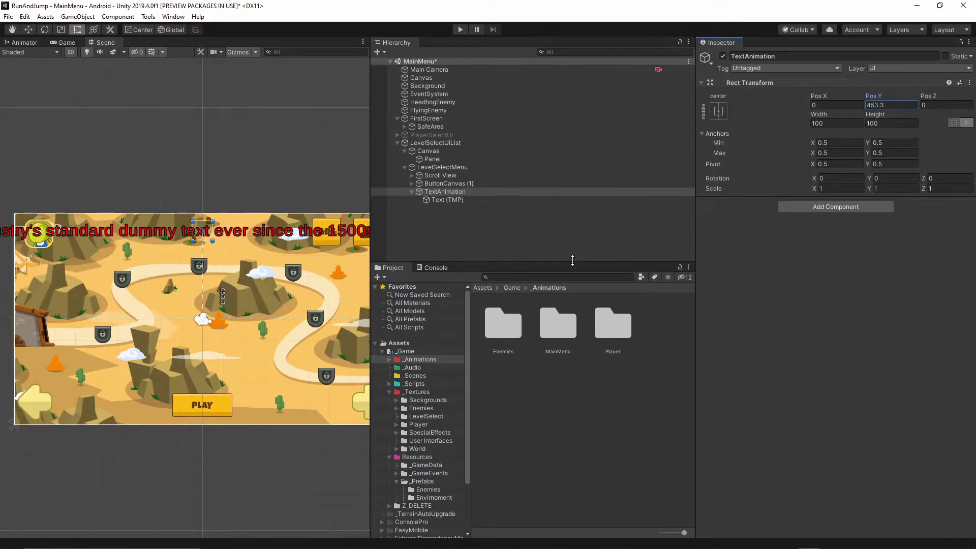
- Add a Rect Mask 2D component to TextAnimation via a 'mas' component search
click(839, 206)
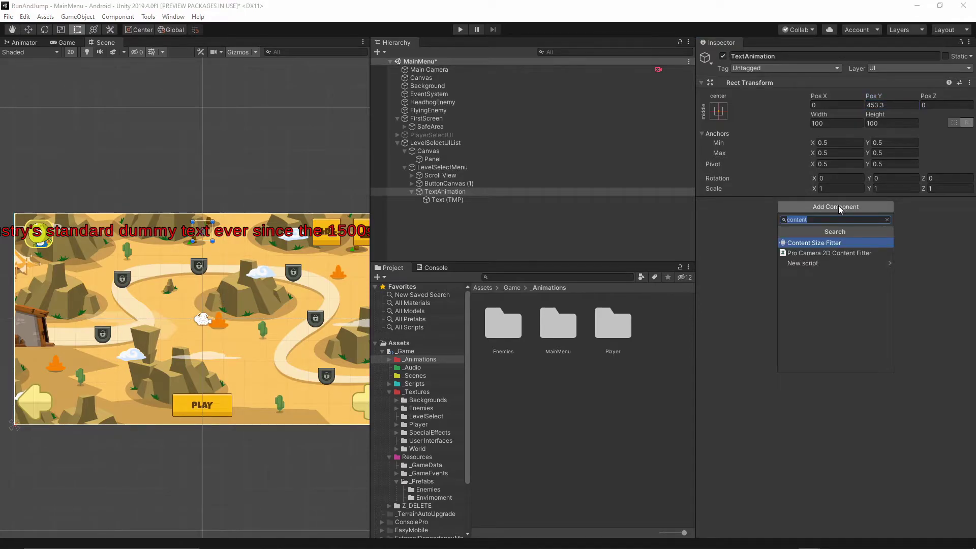
text(mas)
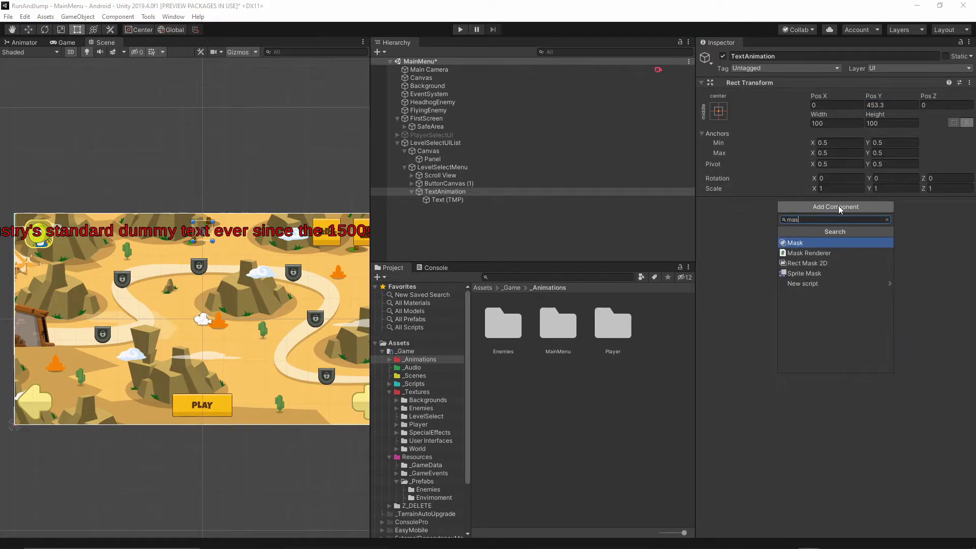
click(801, 265)
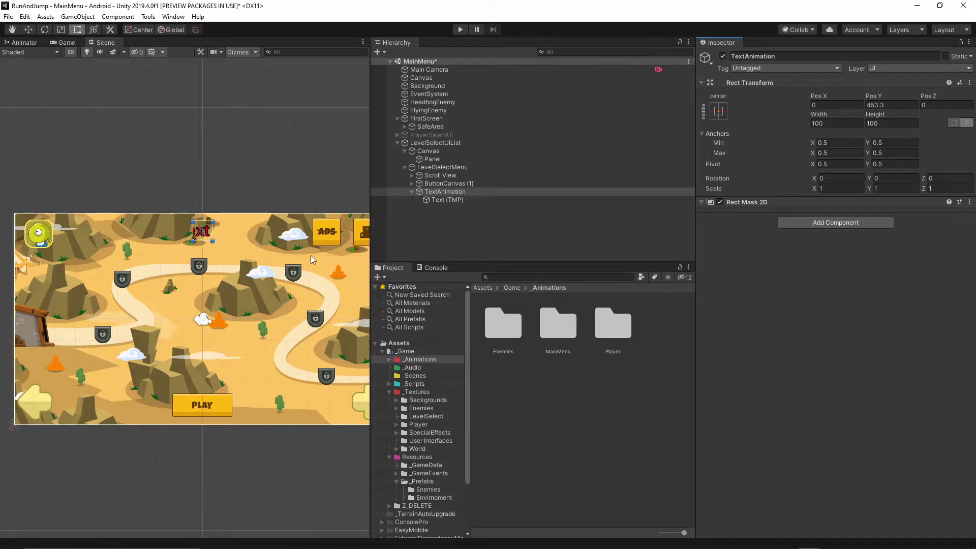
- Widen the masked TextAnimation box to 1211.396 at Pos X -92.4 and Pos Y 439.99
drag(211, 227, 302, 232)
drag(192, 230, 66, 229)
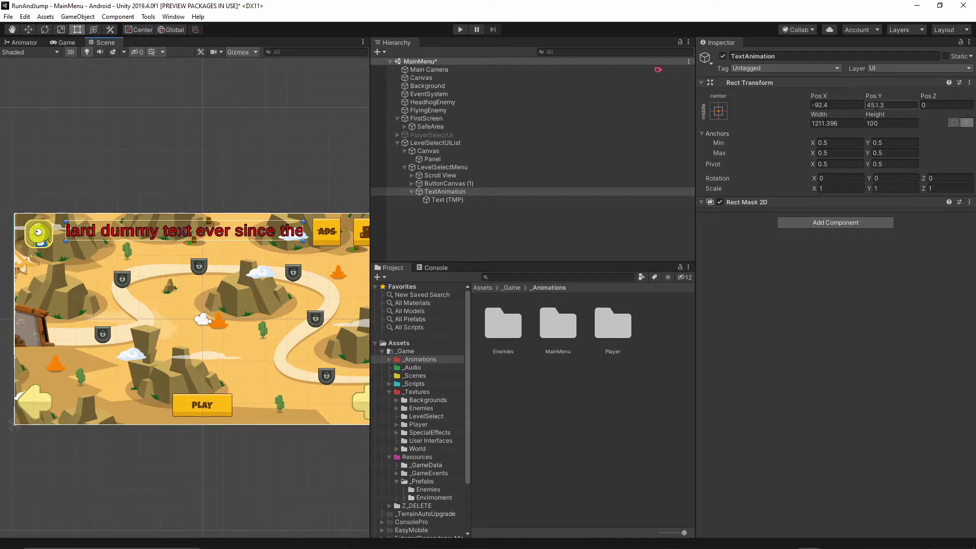
click(872, 96)
drag(871, 96, 838, 104)
drag(601, 146, 650, 136)
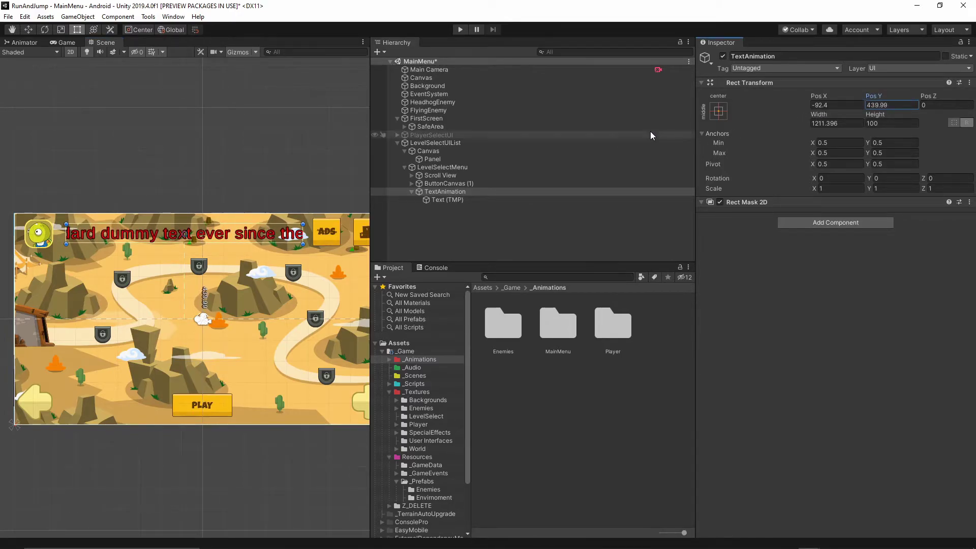
click(63, 43)
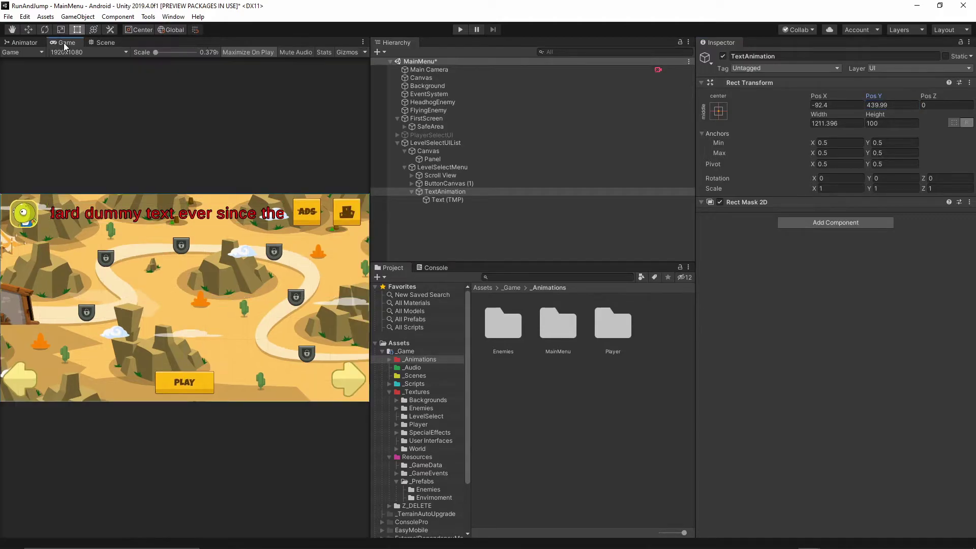
click(101, 43)
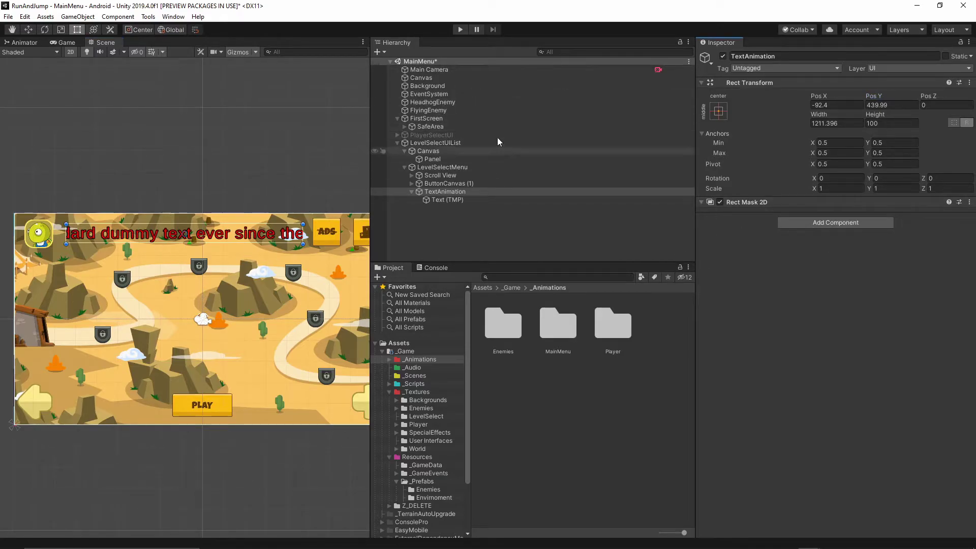
- With Text (TMP) selected, dock the Animation window beneath the Scene view
click(519, 218)
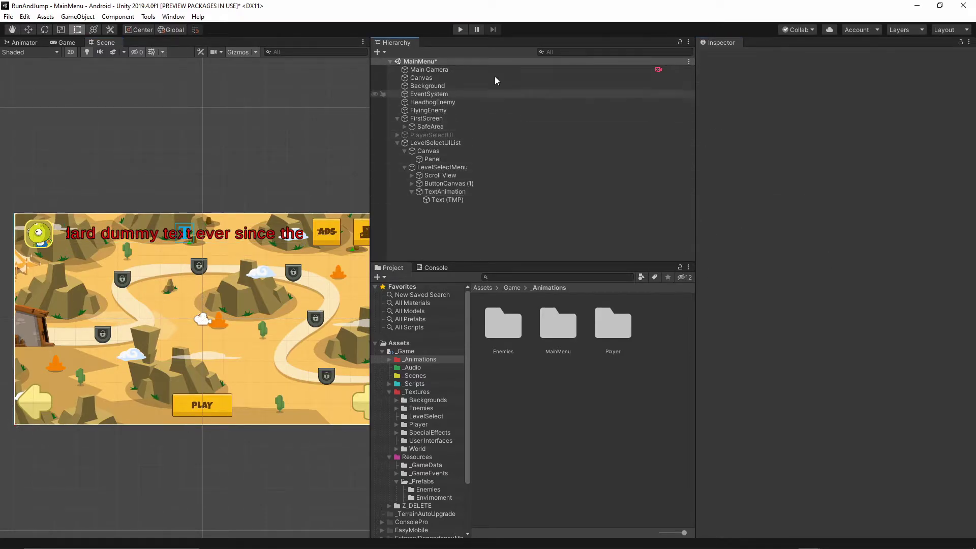
click(450, 201)
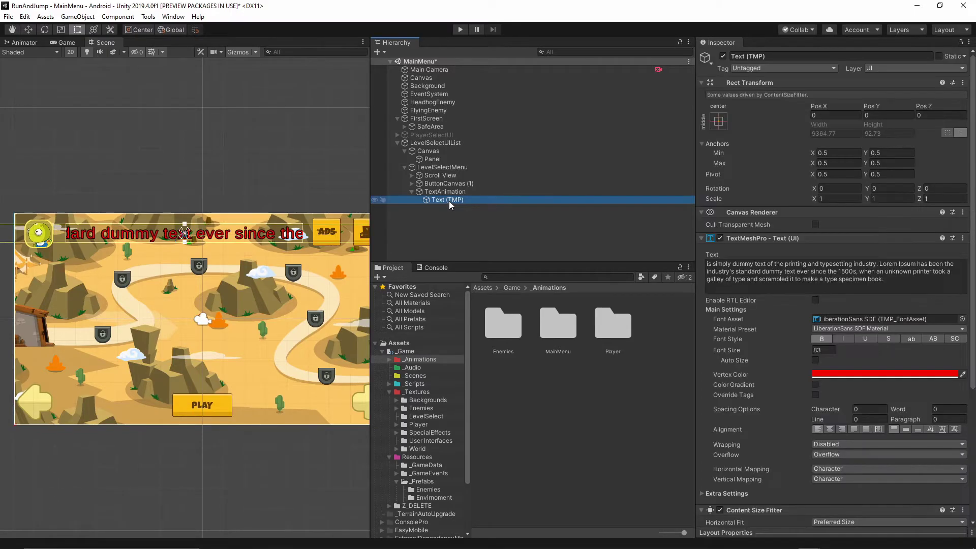
click(167, 18)
mouse_move(208, 184)
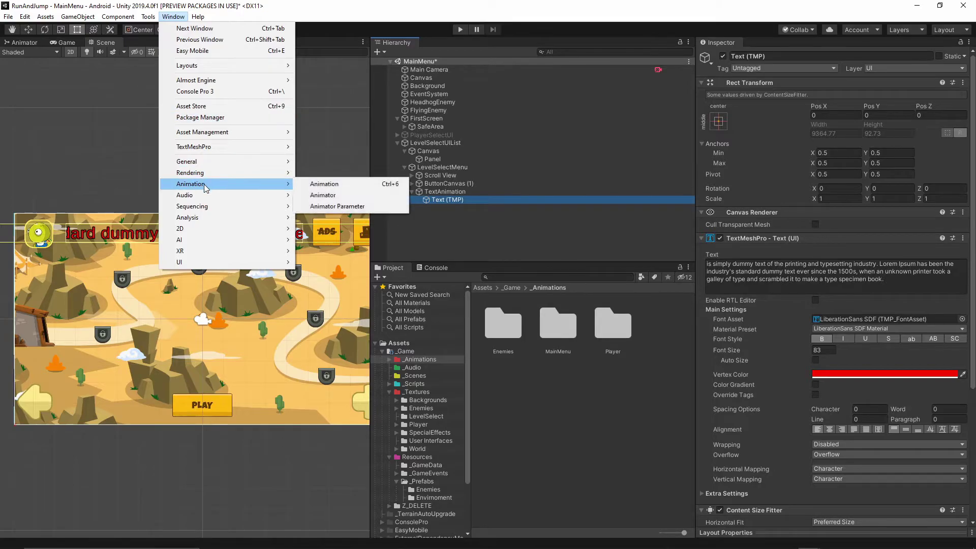
click(335, 185)
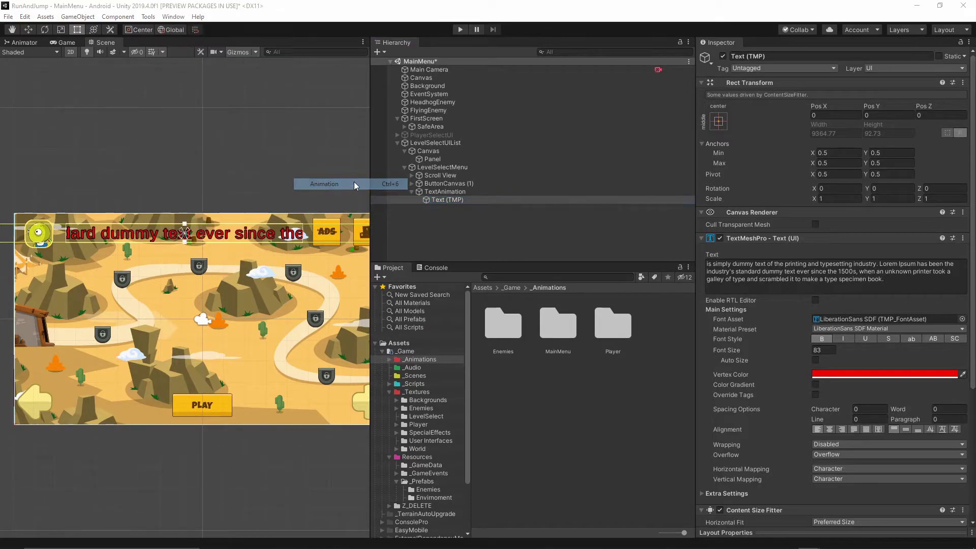
drag(641, 153, 158, 452)
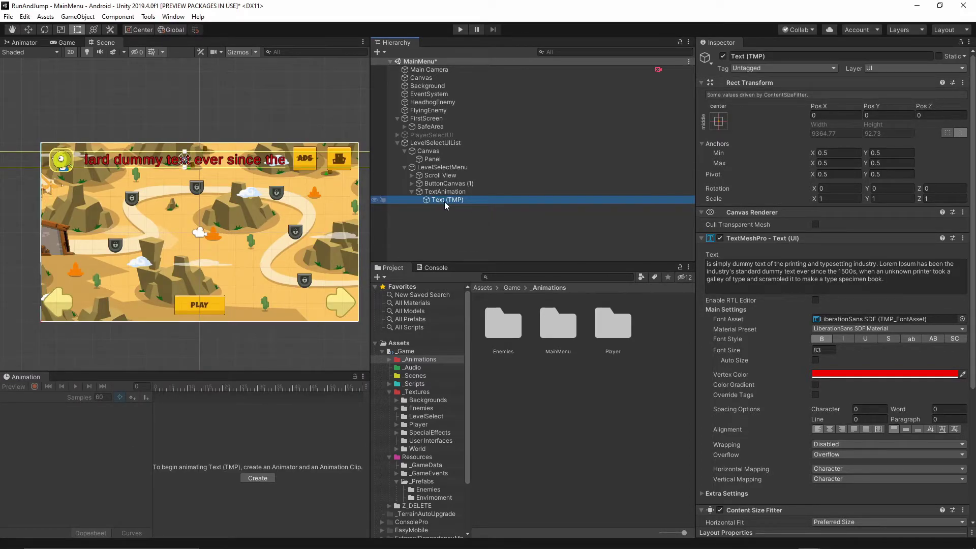
- Create an animation clip named ScrollingTextAnim saved in _Game/_Animations
click(251, 480)
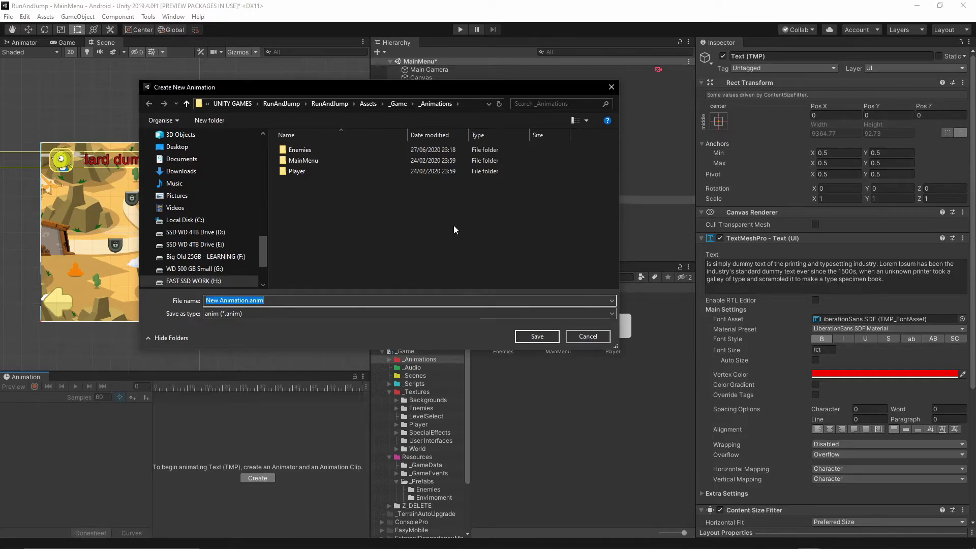
text(ScrollingTextAnim)
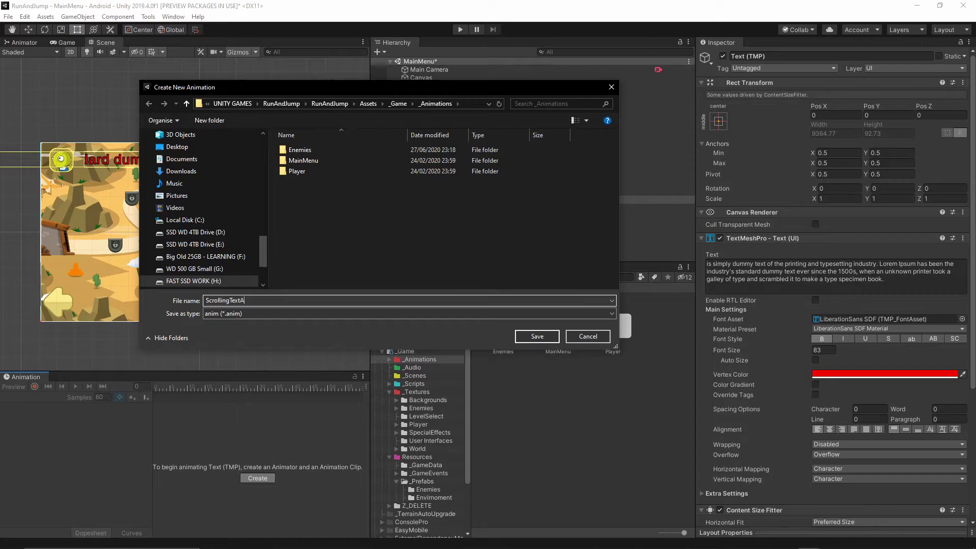
click(547, 338)
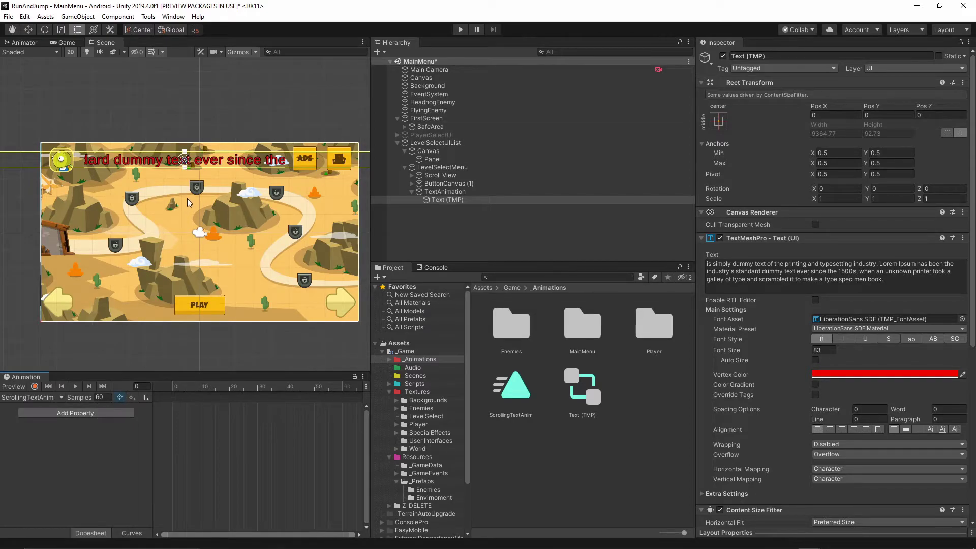
- In record mode, move the text right to Pos X 5288 as the frame-0 keyframe
click(34, 387)
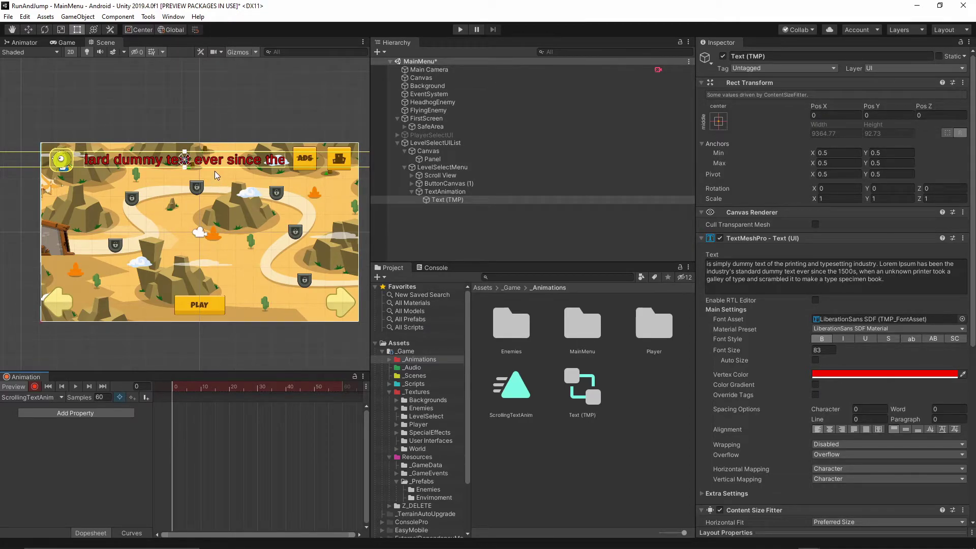
key(w)
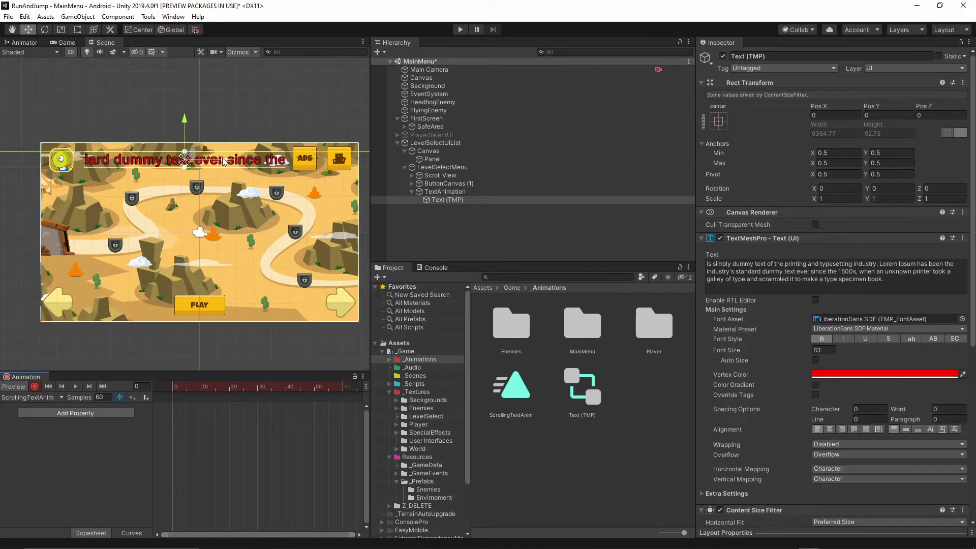
drag(222, 160, 127, 227)
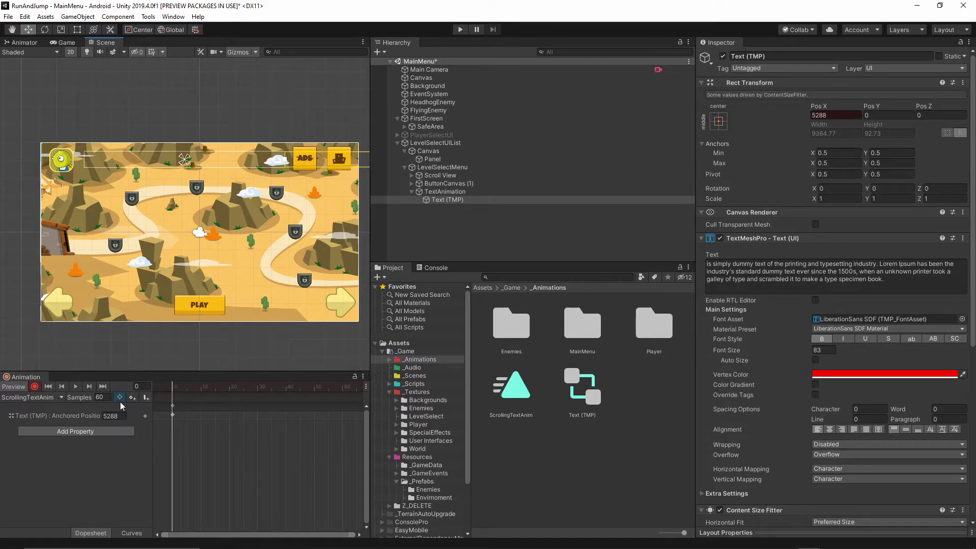
- Add a new Anchored Position keyframe at frame 601 of the ScrollingTextAnim clip
scroll(258, 424, down, 5)
scroll(259, 425, down, 10)
scroll(251, 426, down, 5)
click(256, 387)
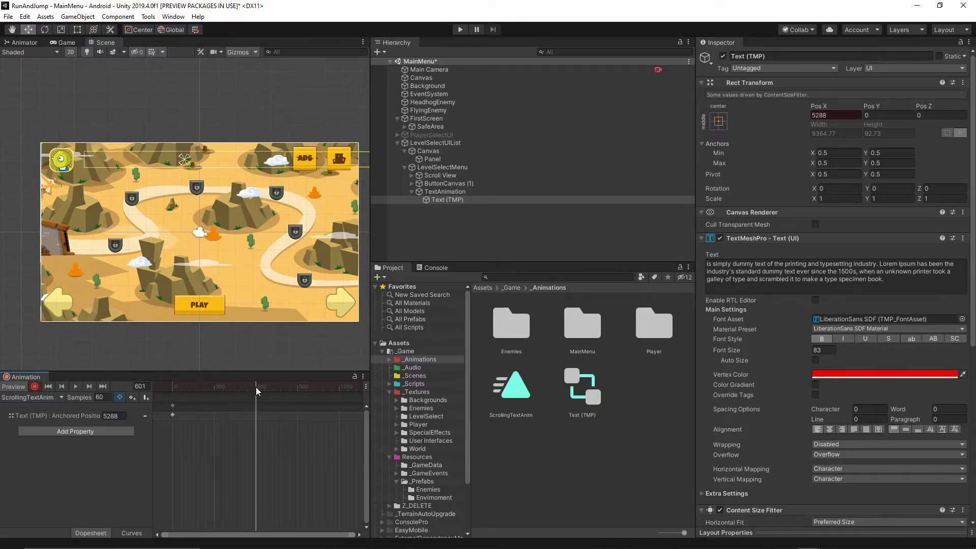
click(132, 398)
- Move the Text (TMP) object far left, setting Pos X to about -5288.8
click(448, 200)
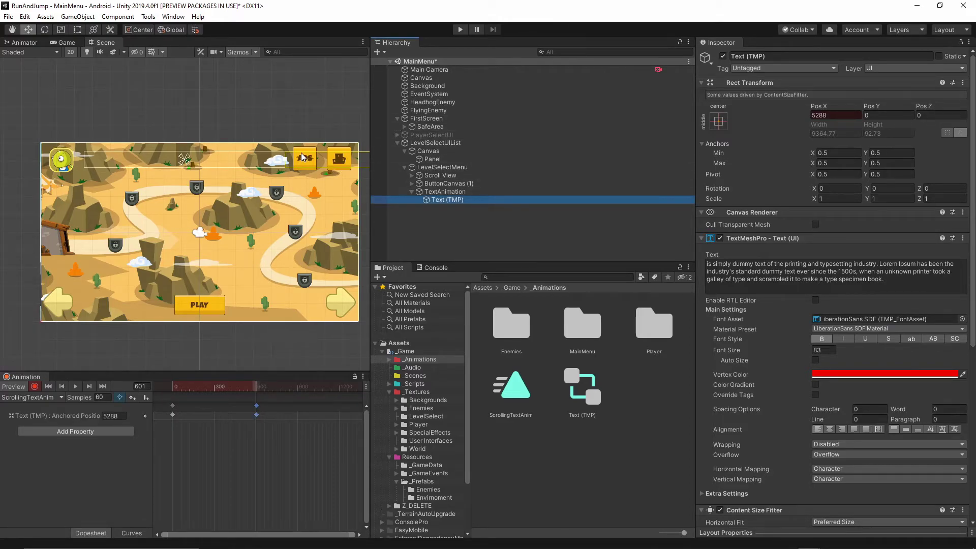
scroll(285, 193, down, 10)
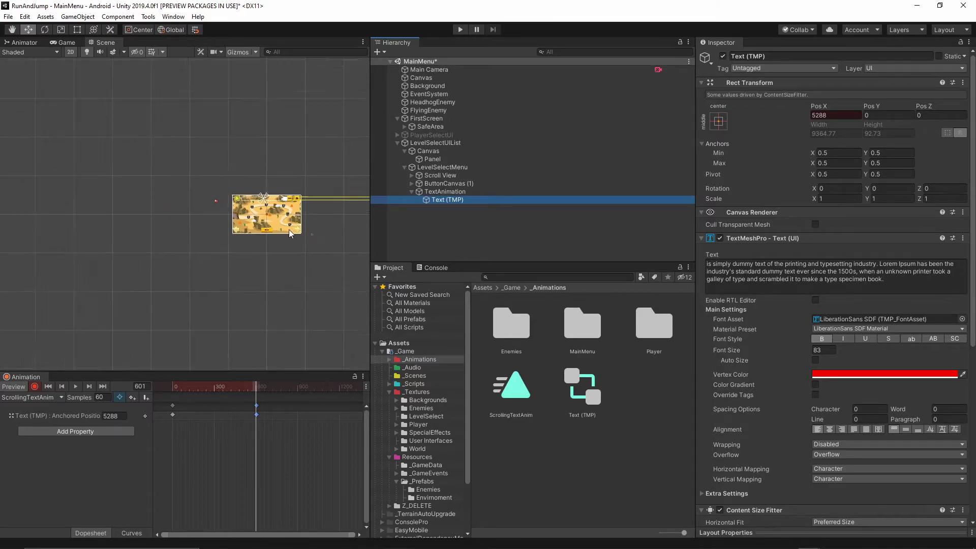
scroll(290, 234, down, 2)
middle_drag(323, 255, 200, 265)
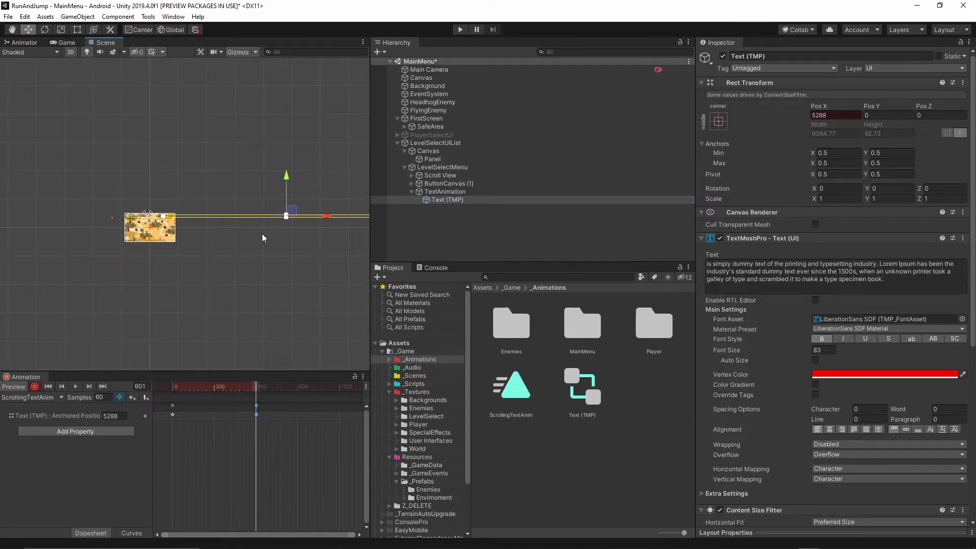
drag(326, 217, 63, 216)
scroll(121, 214, up, 3)
scroll(149, 197, up, 5)
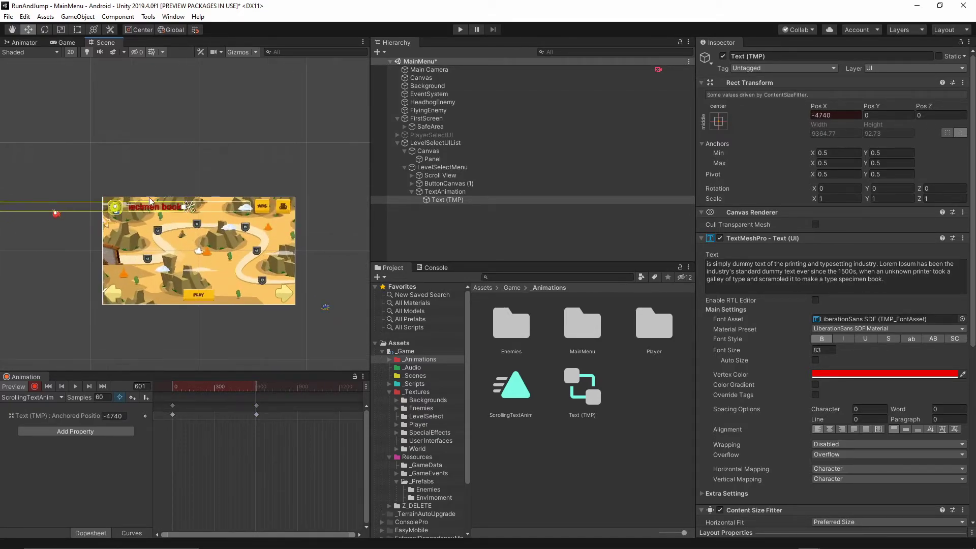
scroll(143, 218, up, 5)
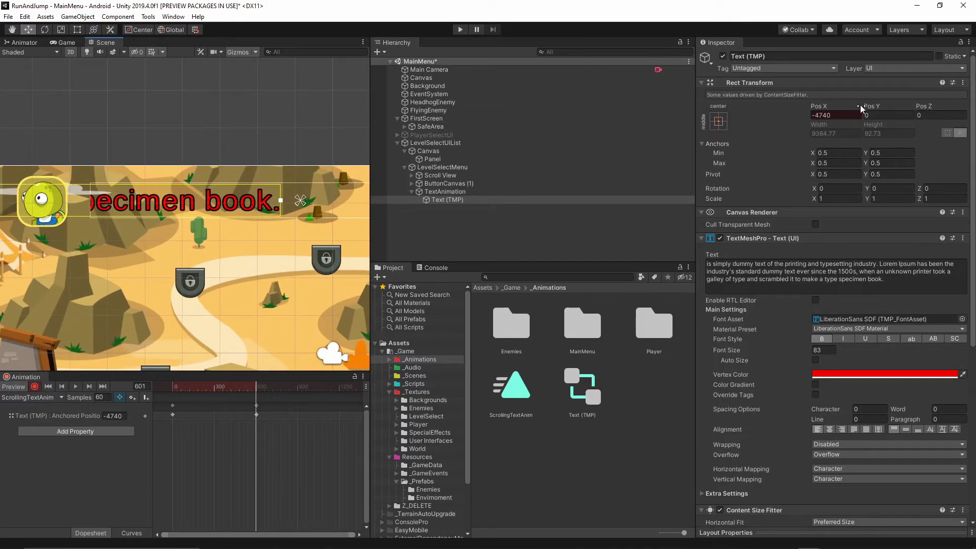
drag(819, 109, 382, 146)
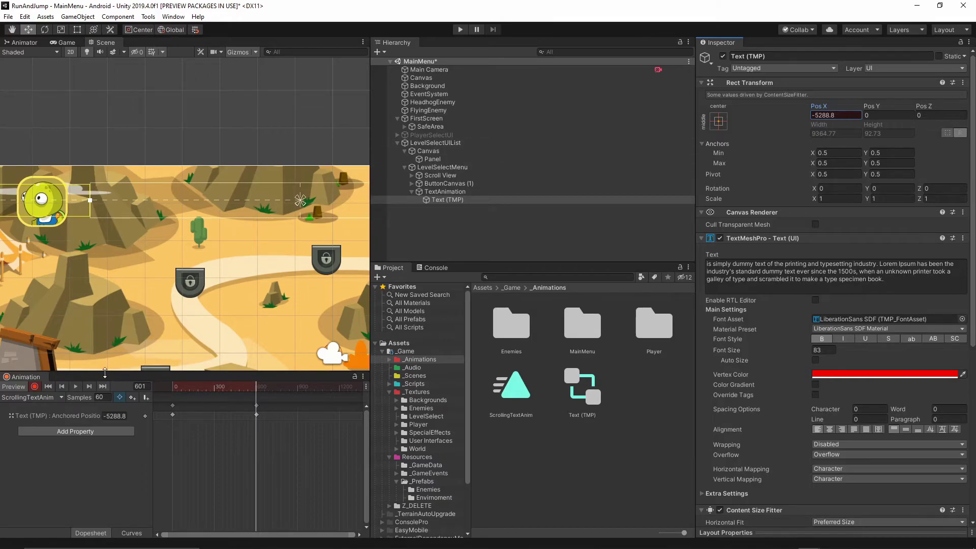
- Set the clip's sample rate to 25 and turn off keyframe recording
click(107, 400)
click(124, 446)
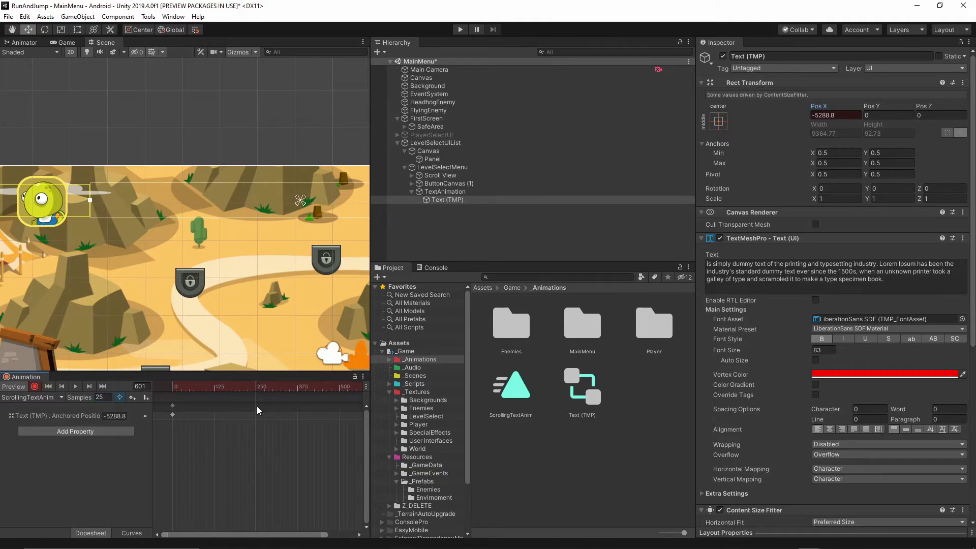
scroll(258, 411, down, 3)
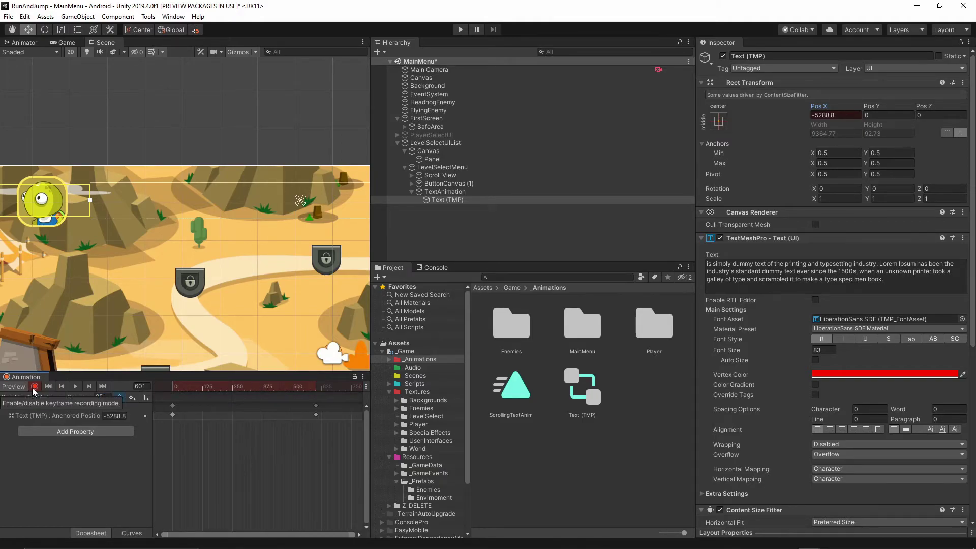
click(35, 387)
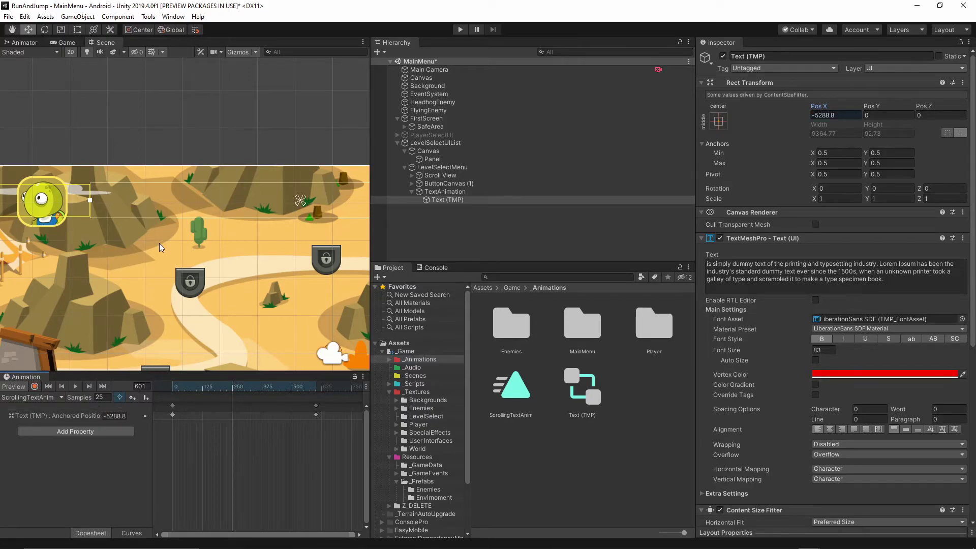
- Preview the ScrollingTextAnim clip with the whole level map in view
scroll(181, 277, down, 5)
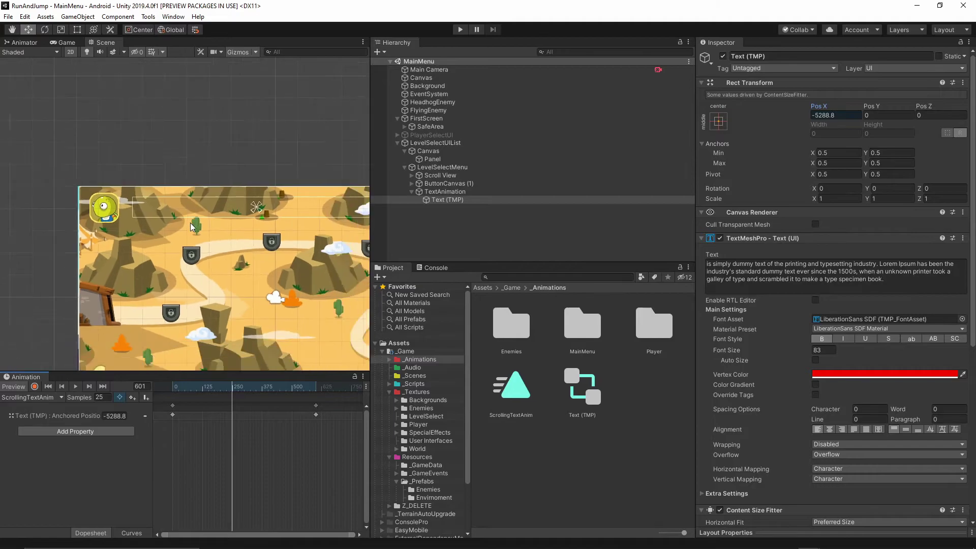
middle_drag(252, 278, 164, 253)
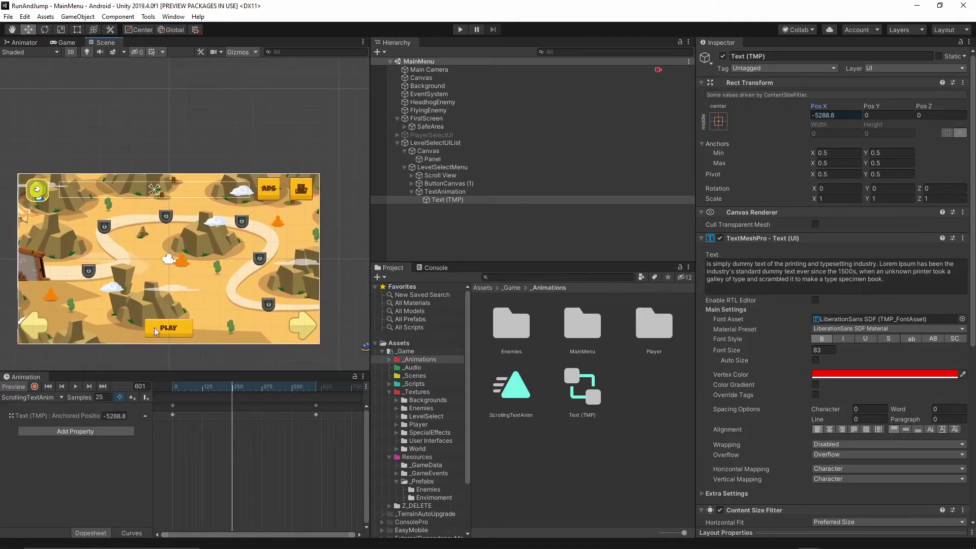
click(76, 388)
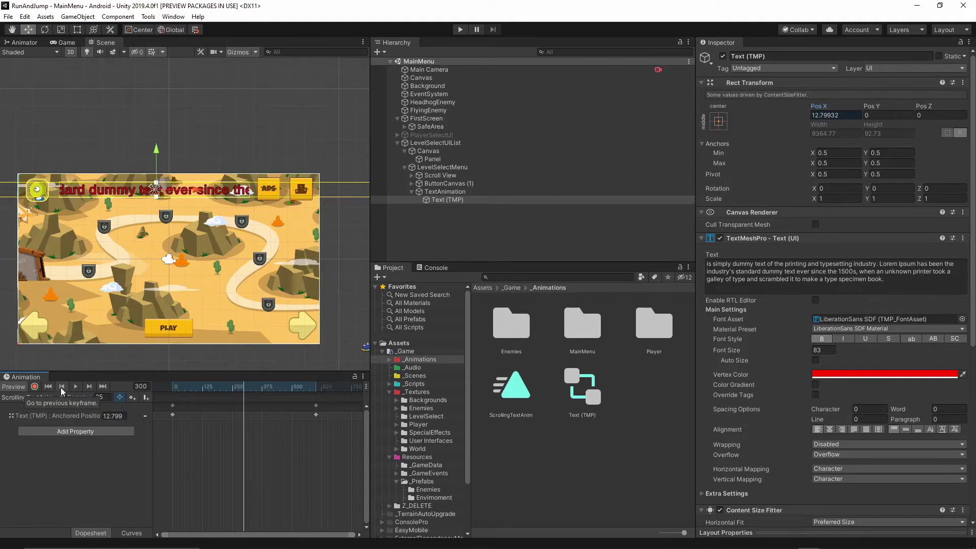
click(62, 386)
click(74, 387)
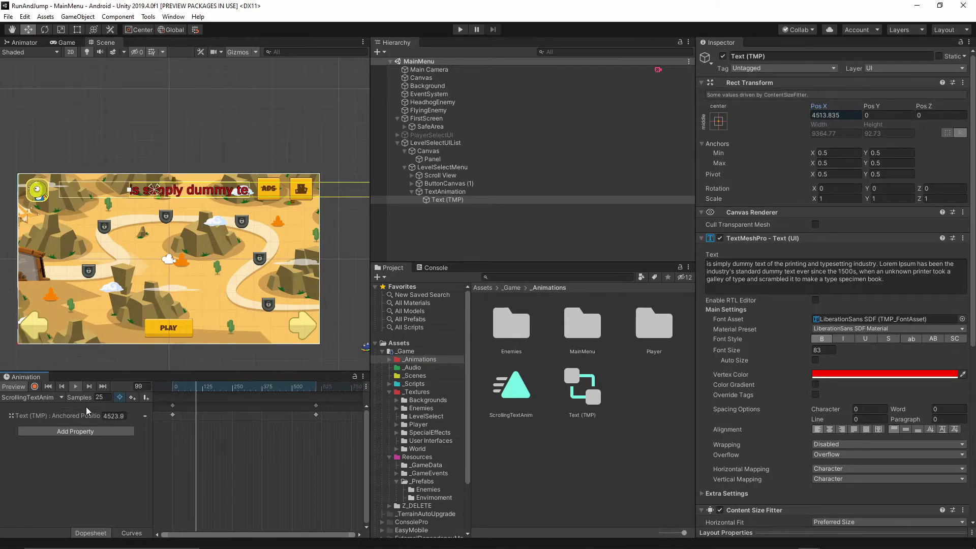
click(76, 386)
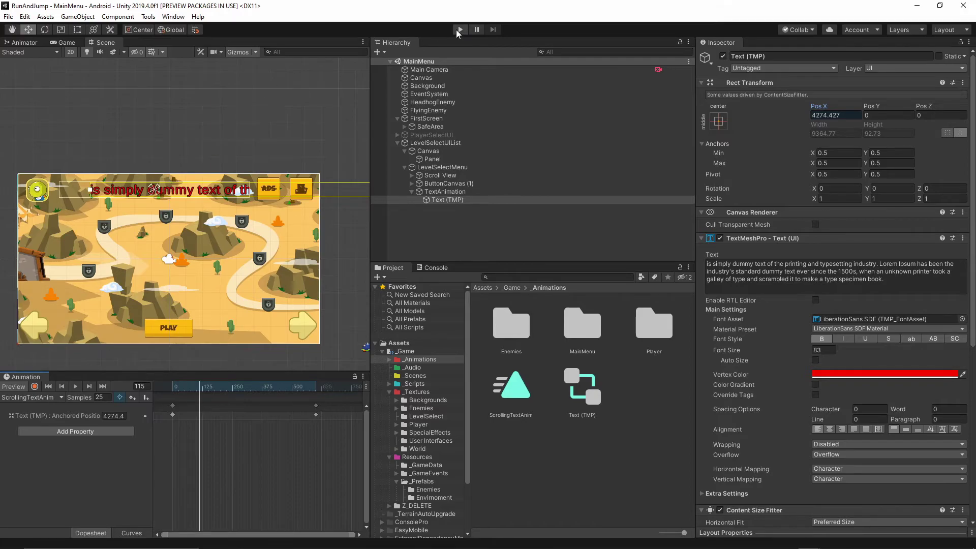
click(460, 30)
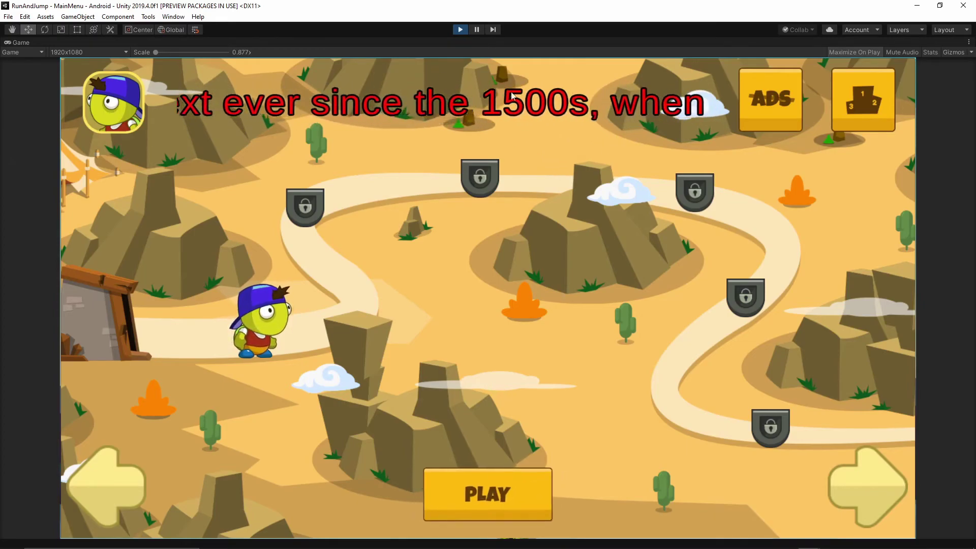
click(460, 29)
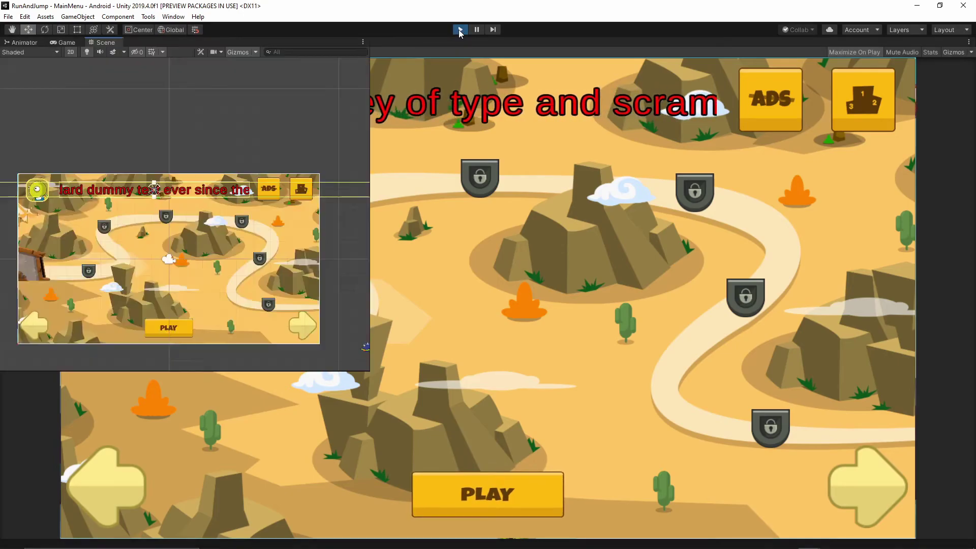
- Drag the Text (TMP) ending Anchored Position keyframe later, to about frame 1000
click(453, 200)
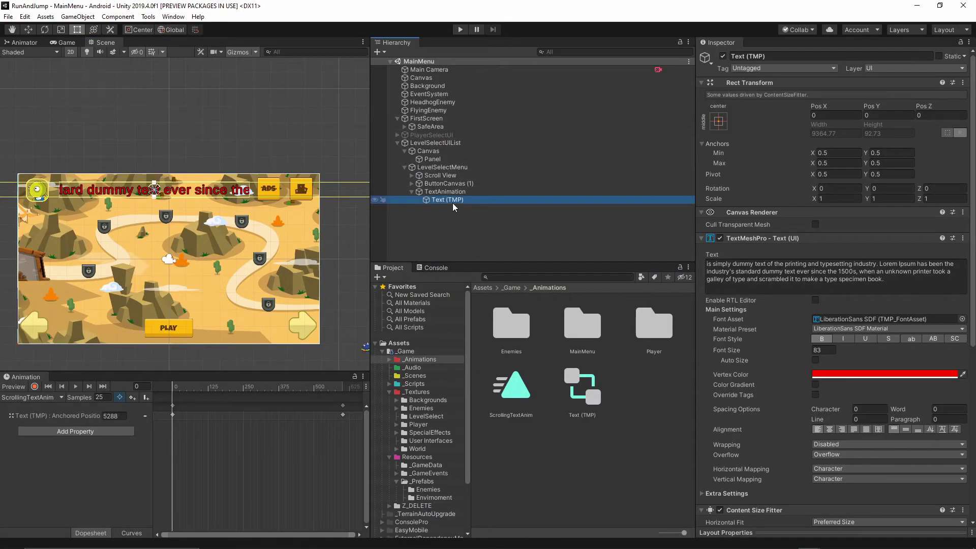
click(120, 397)
scroll(276, 431, down, 5)
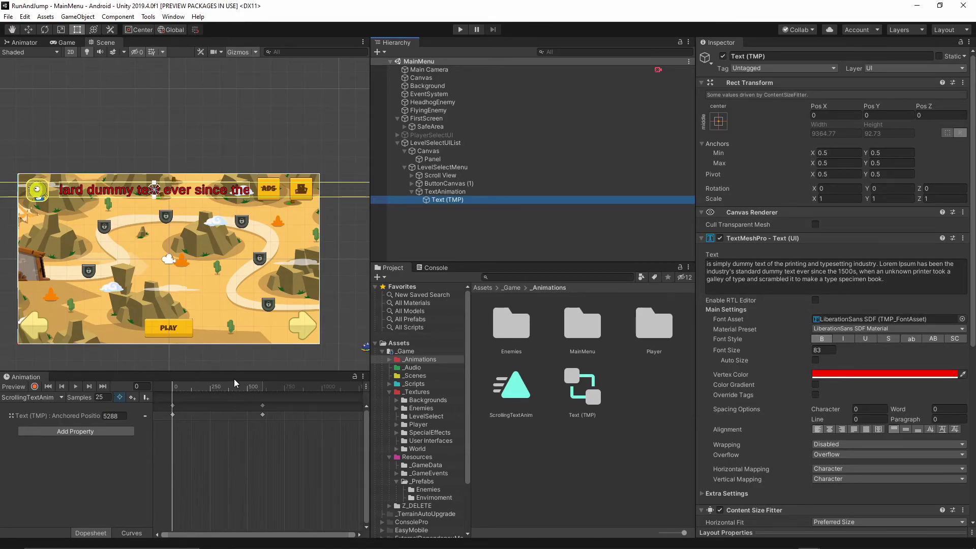
scroll(229, 412, down, 3)
click(235, 415)
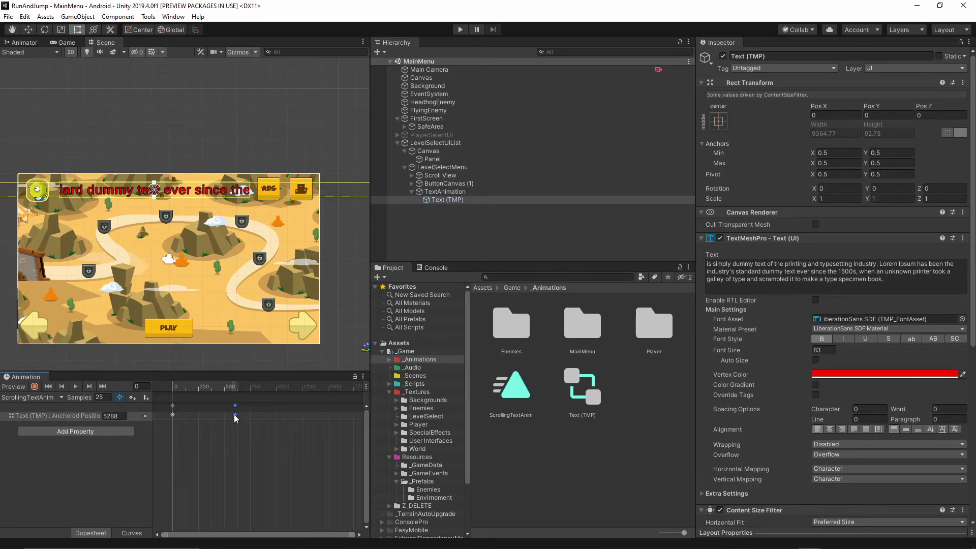
click(235, 415)
drag(239, 416, 265, 421)
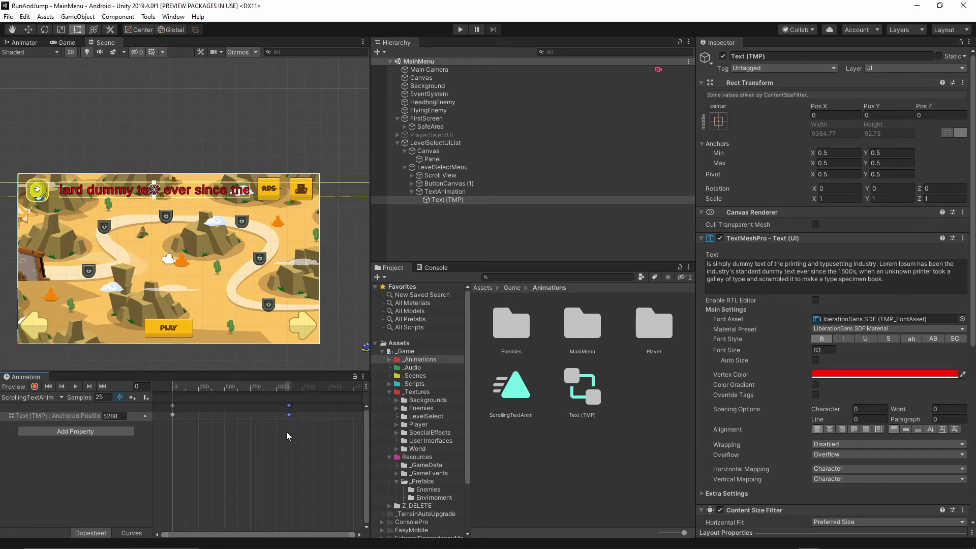
- Run the MainMenu scene in play mode to check the slower red text scroll
click(460, 31)
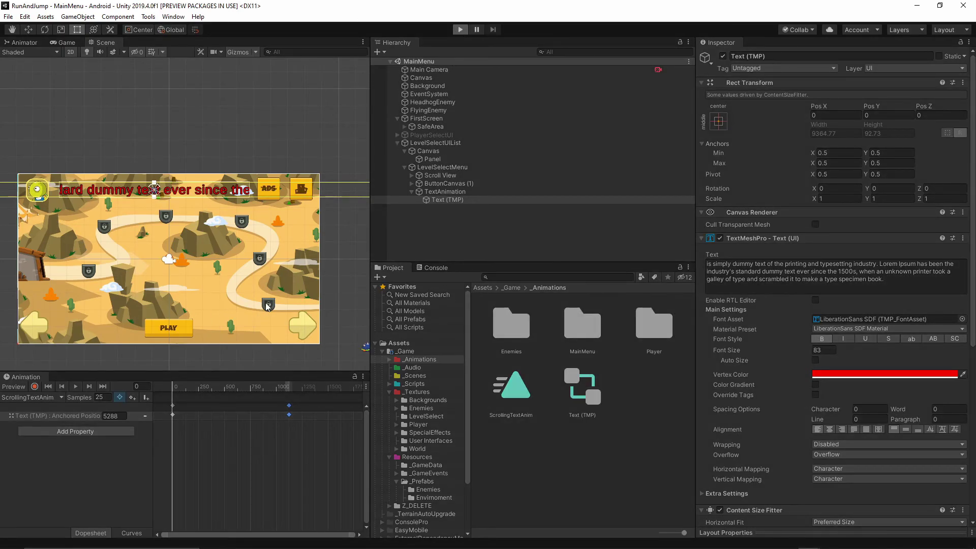